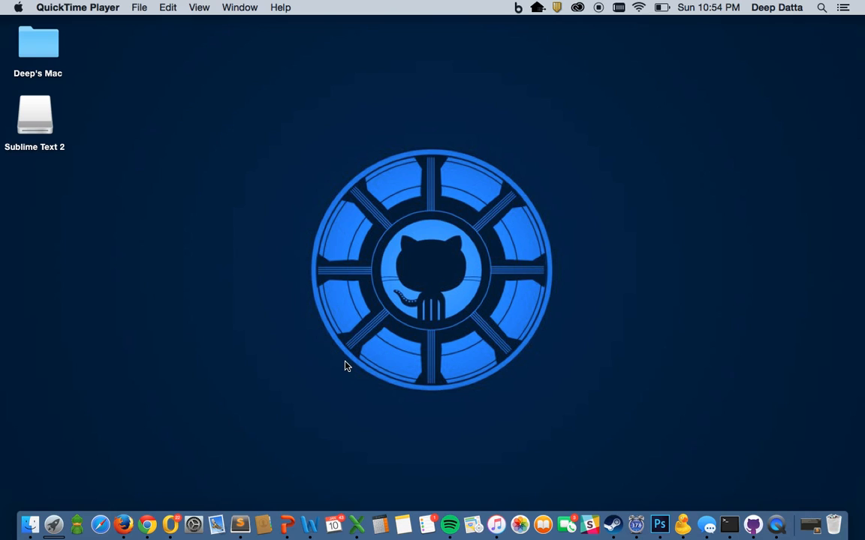
Step: Open startbootstrap.com in the browser and browse the full list of templates
left_click(148, 525)
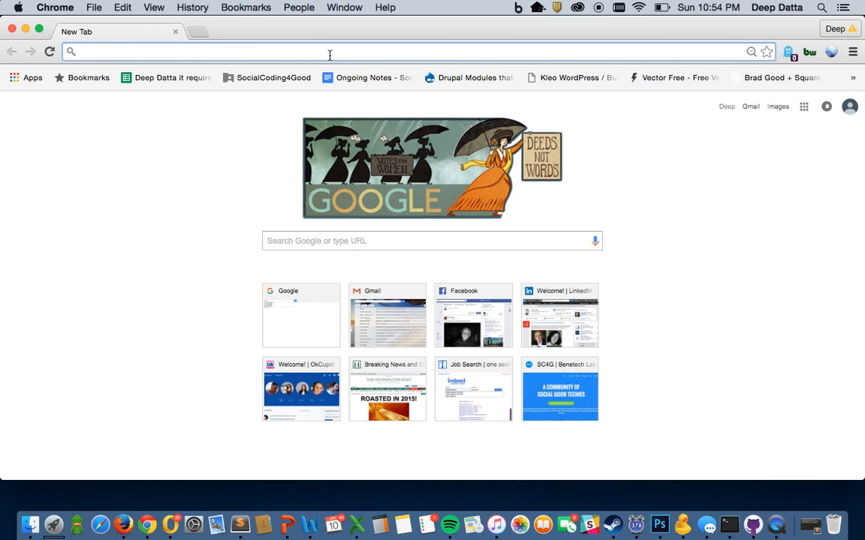
type("startbootst")
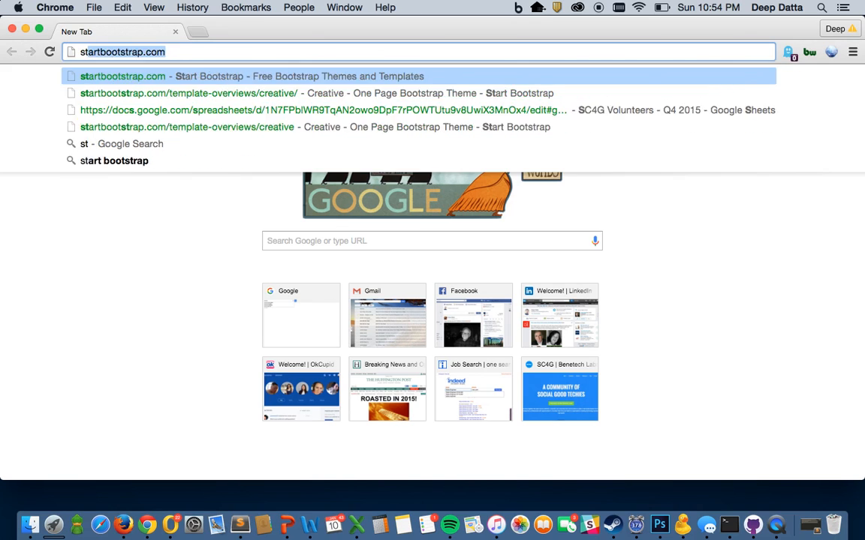
type("rap.")
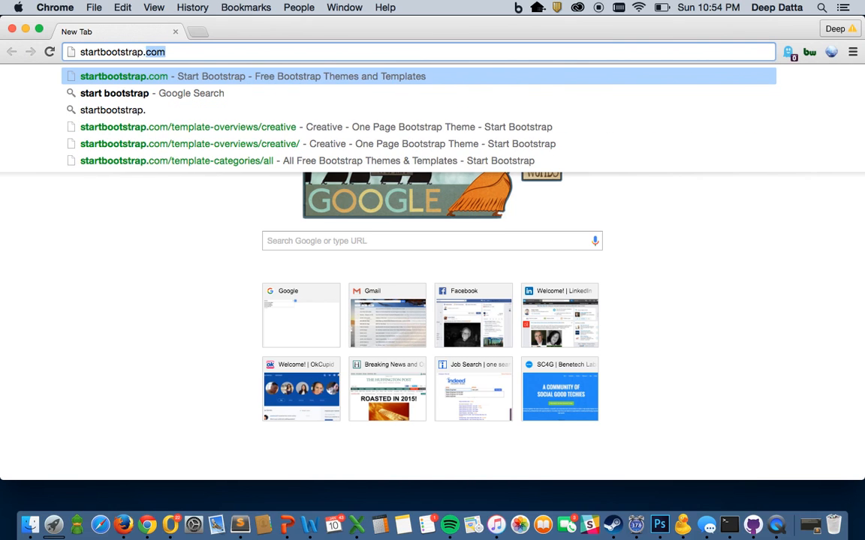
key("Return")
scroll(448, 311, "down", 2)
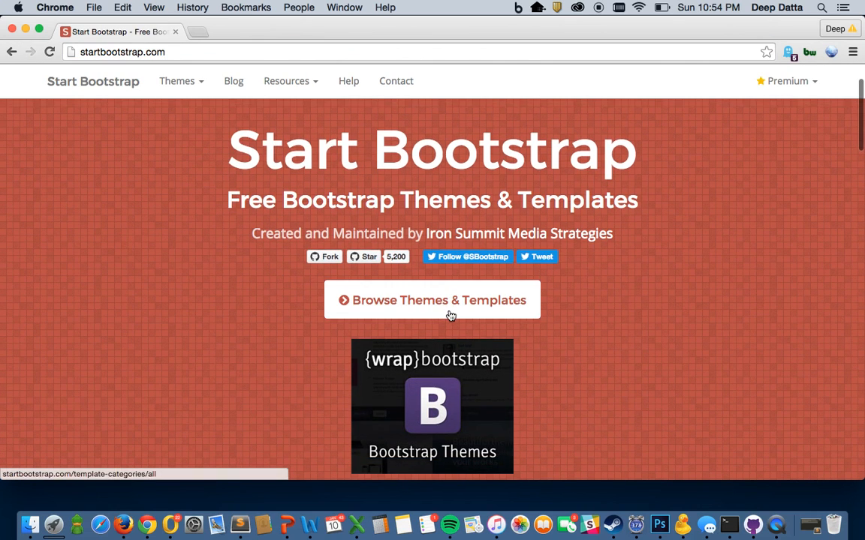
left_click(449, 312)
scroll(305, 299, "down", 10)
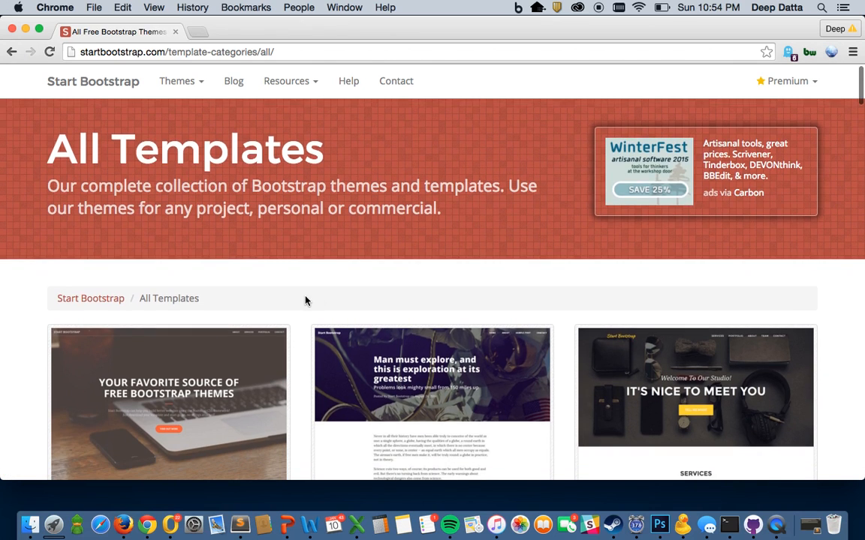
scroll(305, 300, "down", 3)
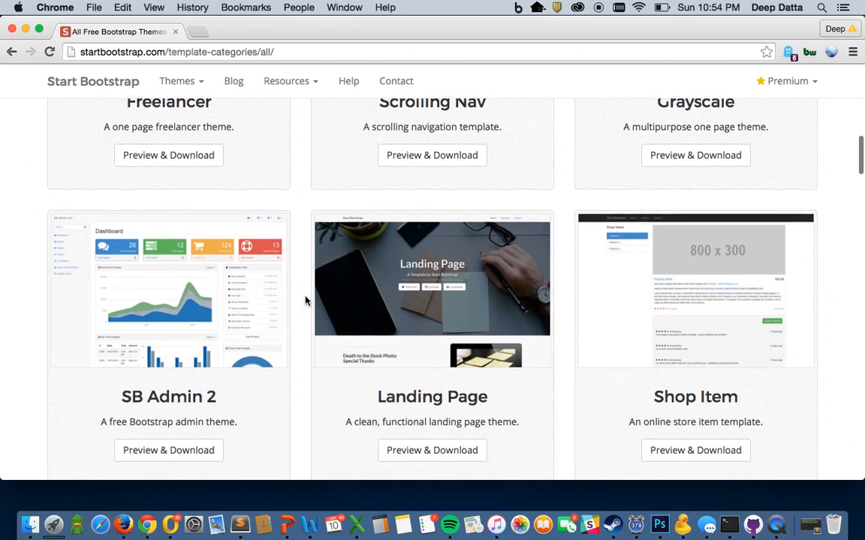
scroll(305, 300, "up", 7)
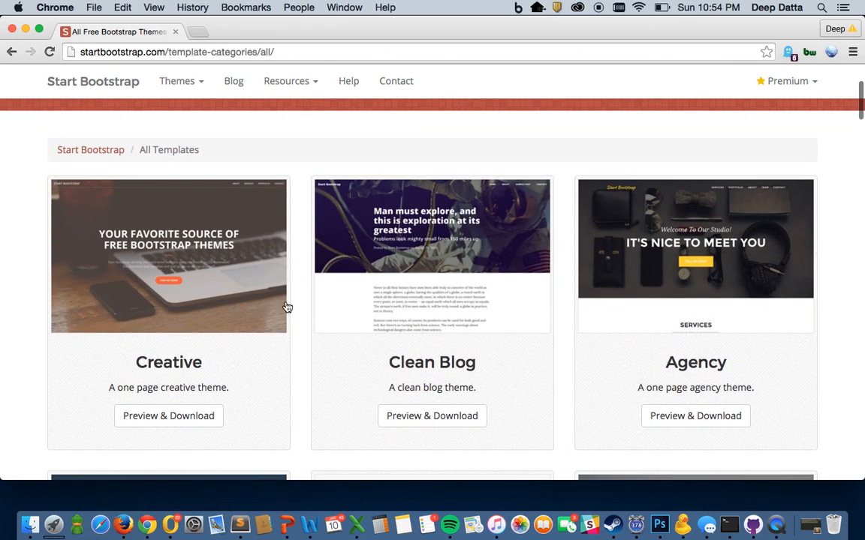
Step: Open the Creative theme's page and look through its live preview
left_click_drag(201, 366, 131, 361)
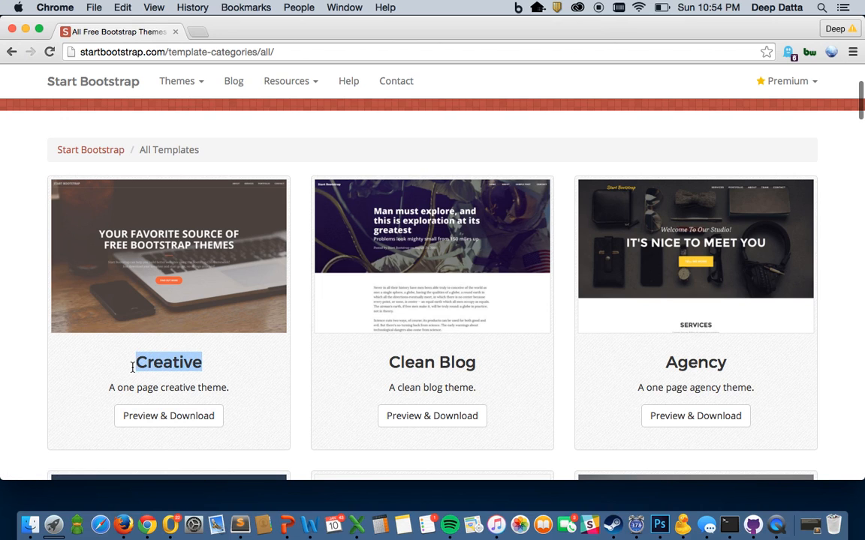
left_click(168, 415)
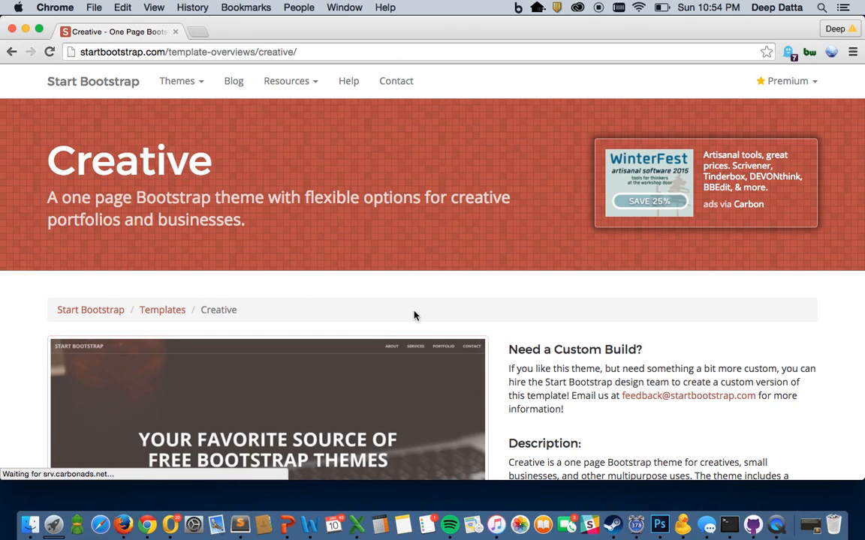
scroll(409, 299, "down", 5)
scroll(409, 299, "down", 2)
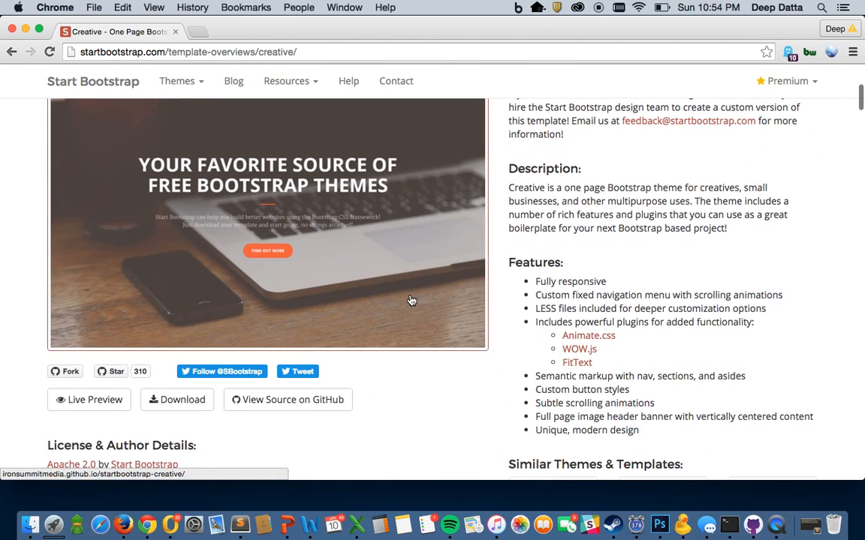
scroll(410, 298, "up", 1)
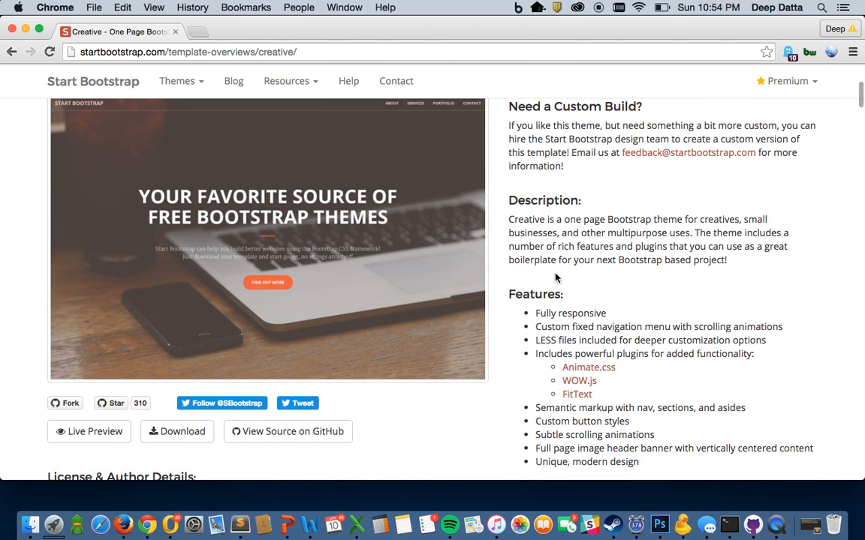
left_click(111, 435)
scroll(411, 268, "down", 12)
scroll(411, 268, "down", 10)
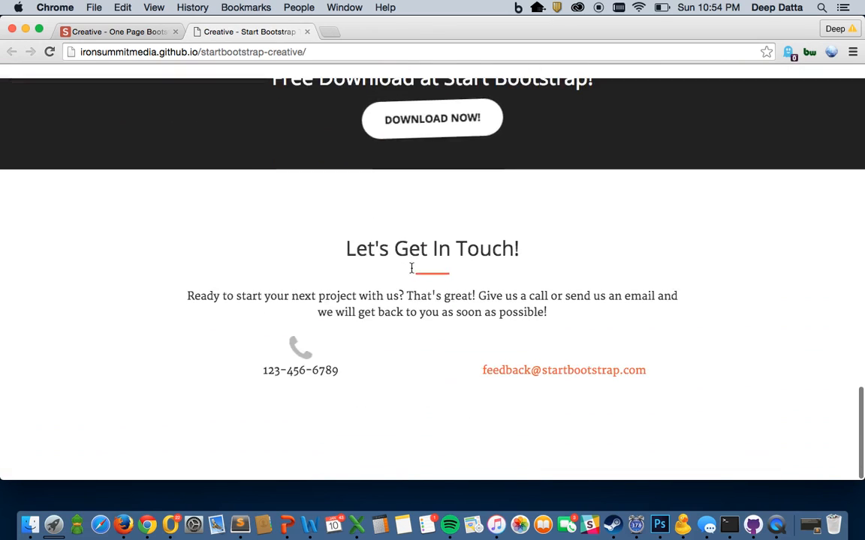
key("super+w")
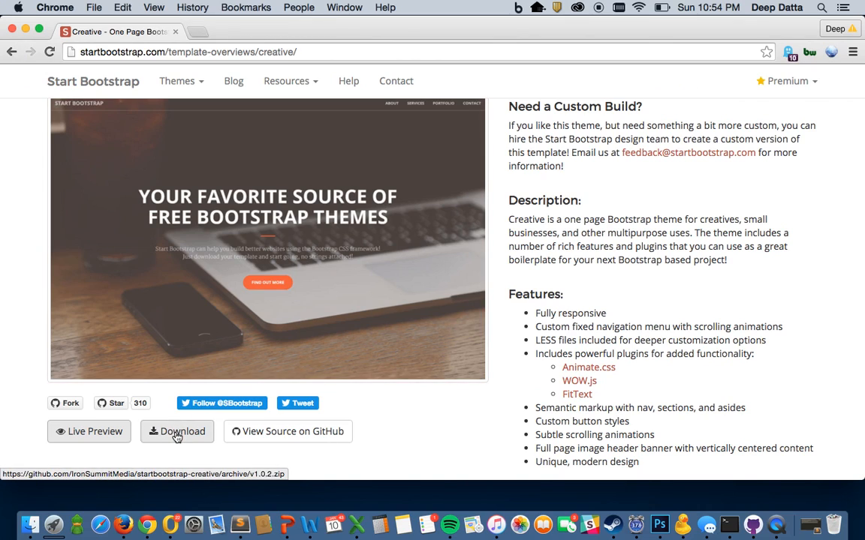
Step: Download the Creative theme zip, open it to extract, and minimize the browser
left_click(175, 435)
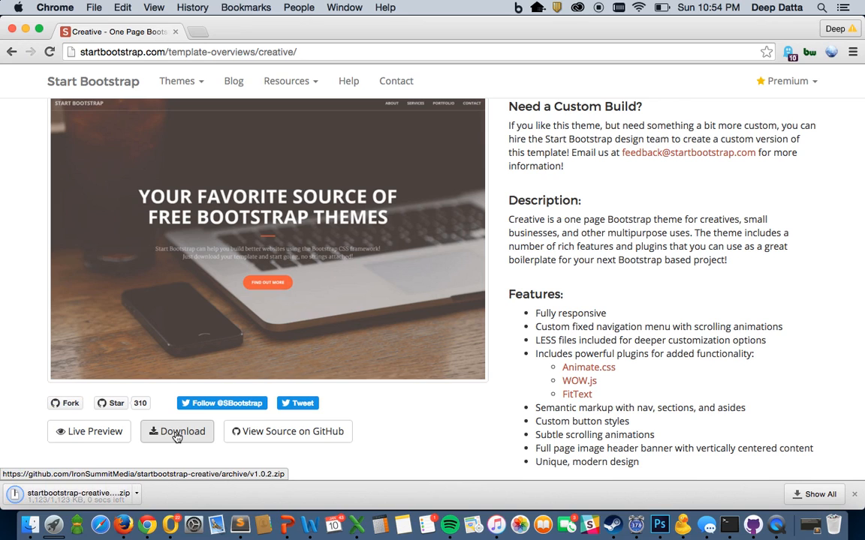
left_click(119, 494)
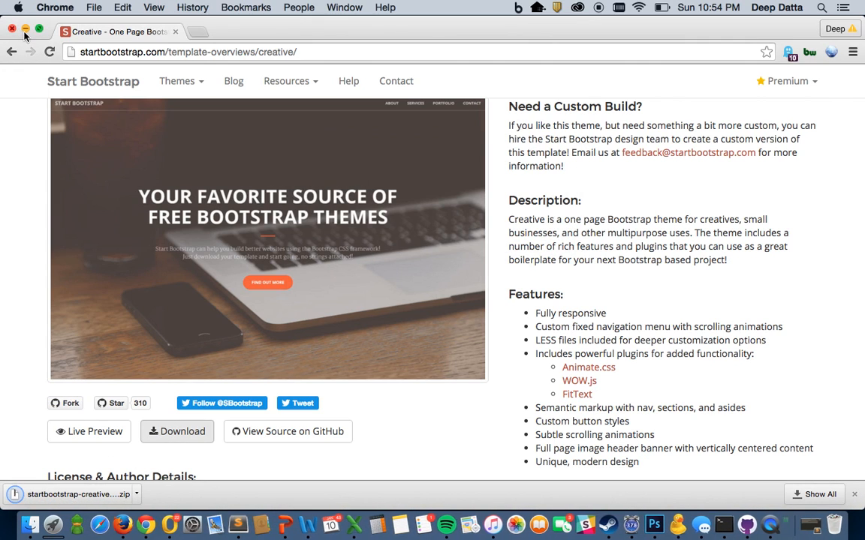
left_click(25, 29)
Step: Move the startbootstrap-creative-1.0.2 folder to the desktop and restore the Chrome window
left_click_drag(409, 369, 30, 213)
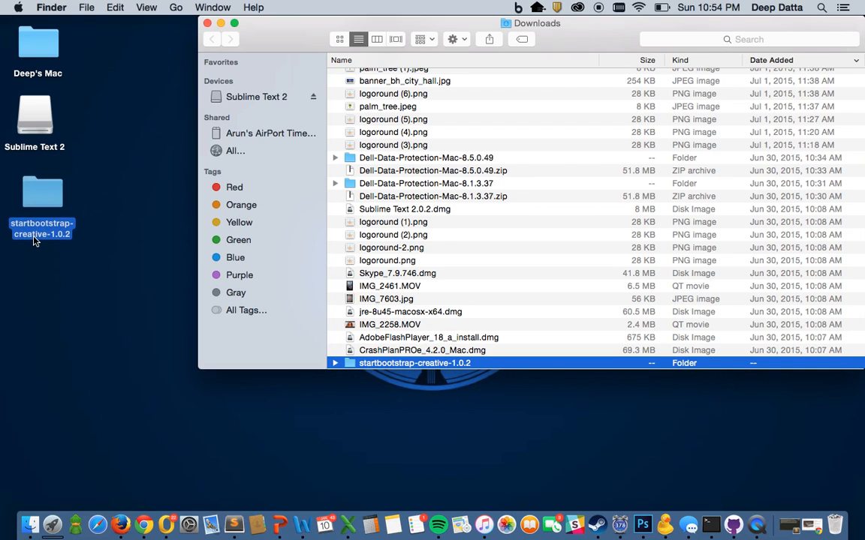
left_click(207, 23)
left_click(73, 183)
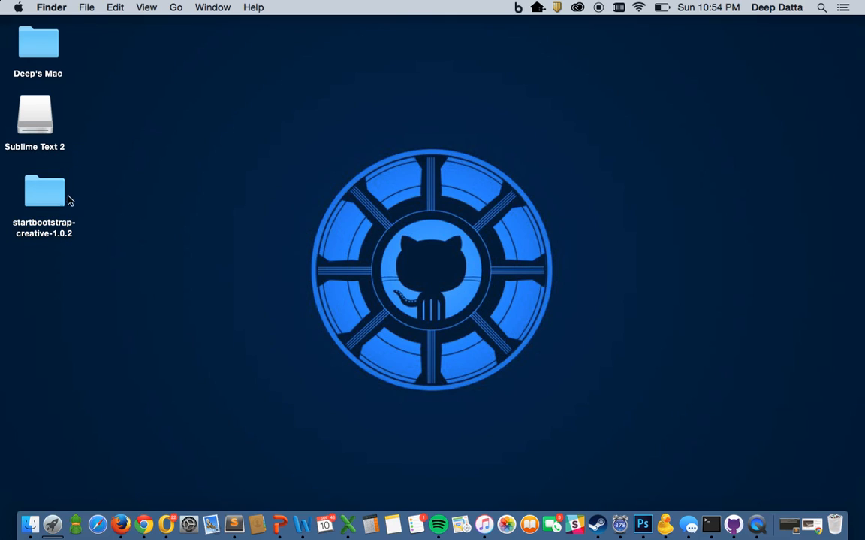
left_click(809, 526)
left_click(495, 52)
Step: Sign up on github.com with a username, the account e-mail and a password
type("github.com")
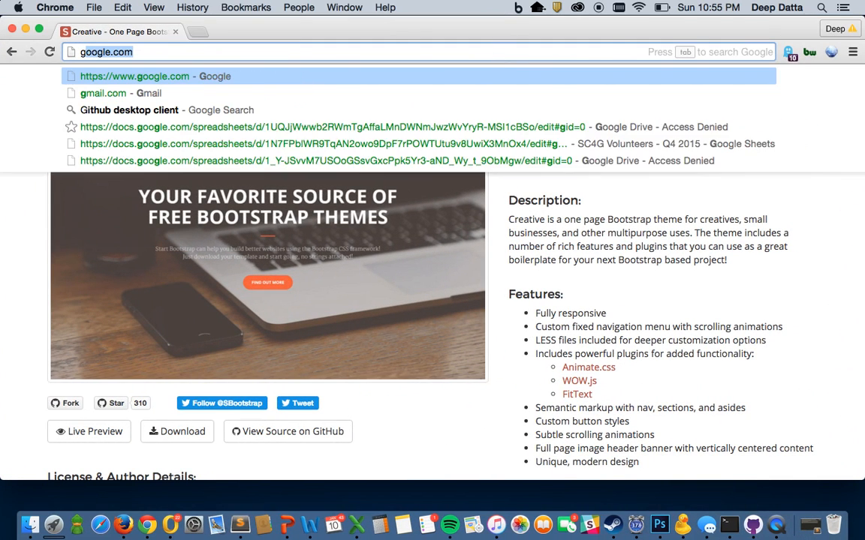
key("Return")
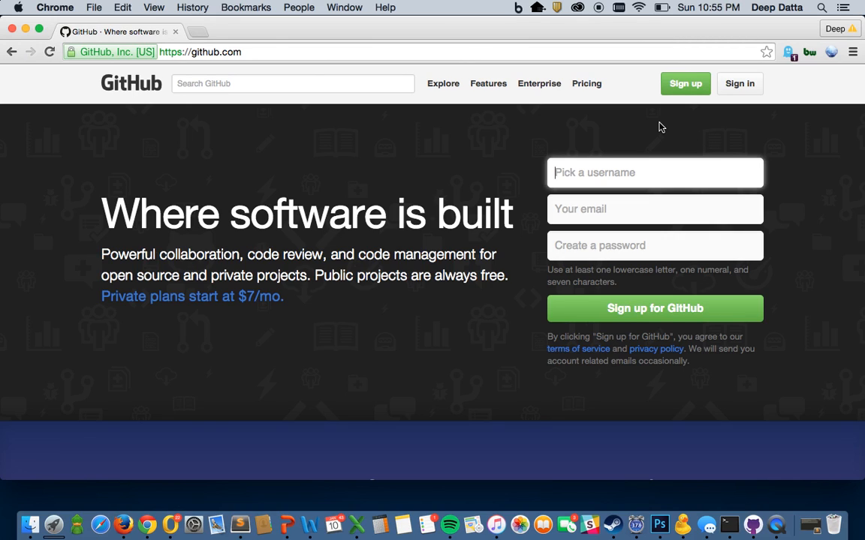
left_click(690, 90)
scroll(363, 284, "down", 2)
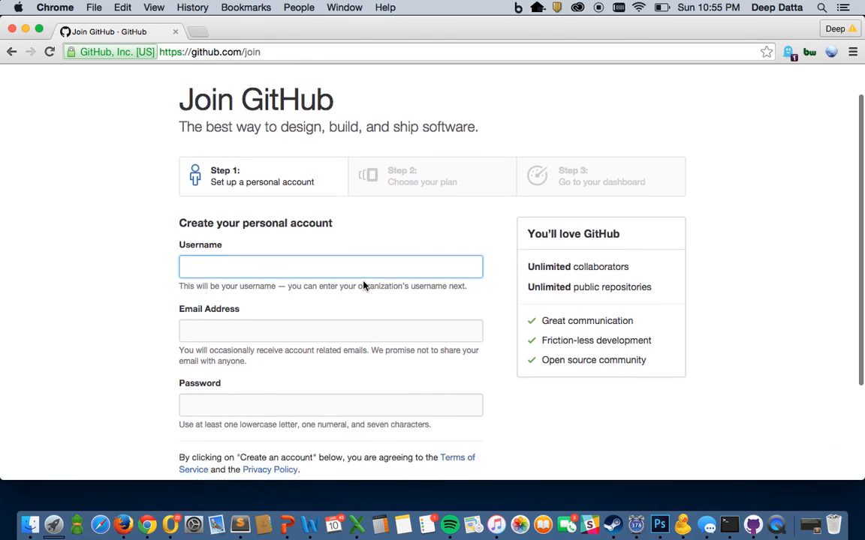
type("Dattademo1")
key("Tab")
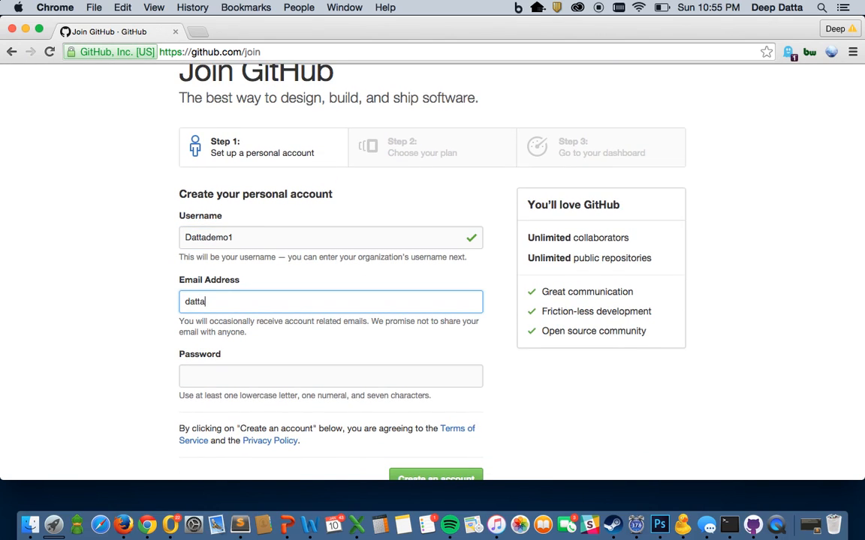
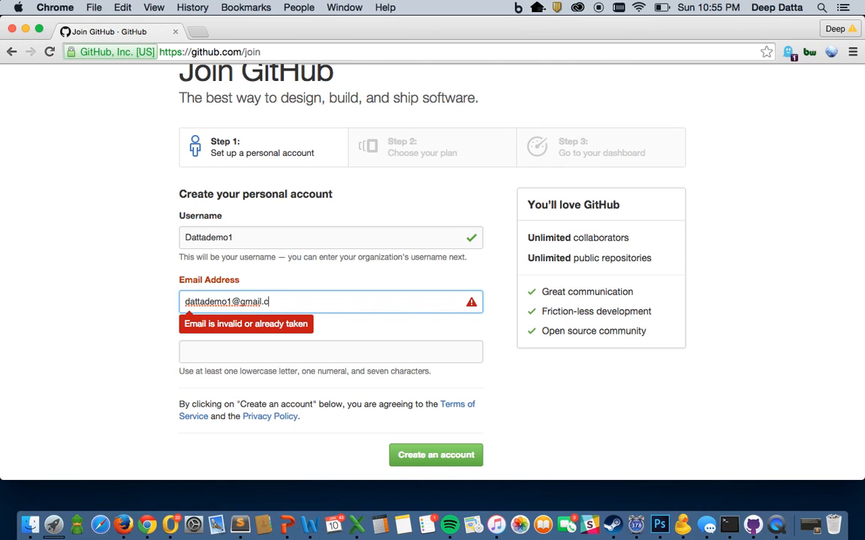
key("Tab")
type("•••••••••")
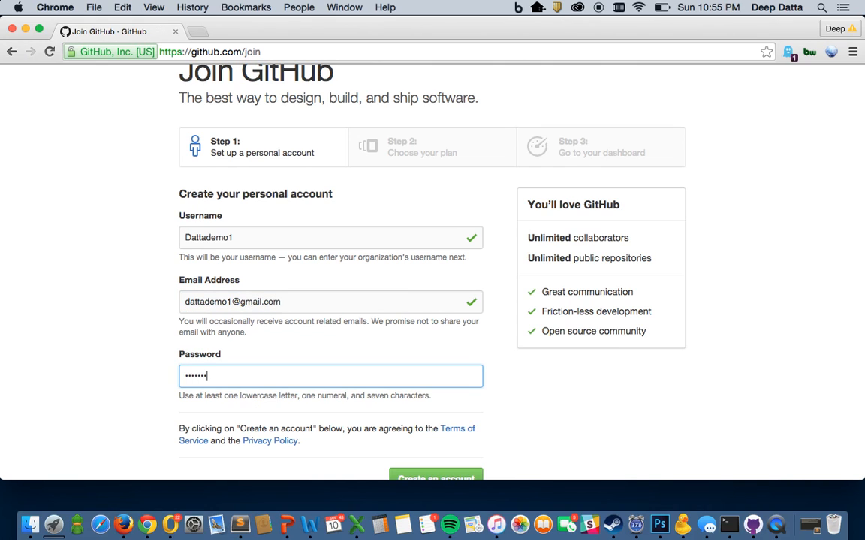
scroll(477, 337, "down", 1)
left_click(441, 467)
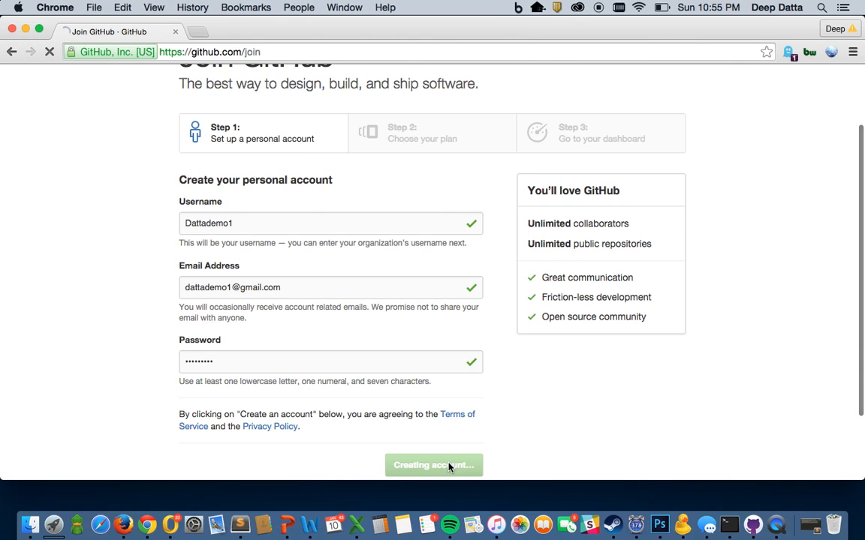
Step: Keep the Free plan and finish the GitHub sign-up
scroll(404, 320, "down", 3)
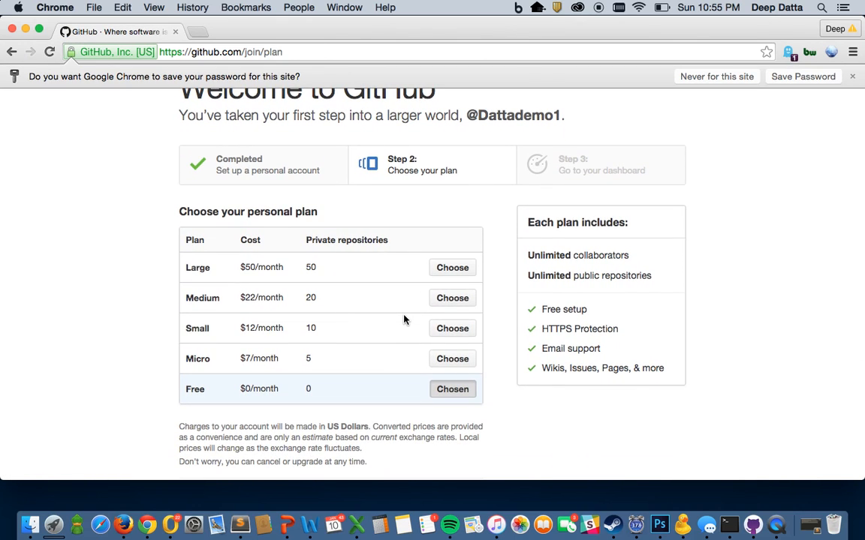
scroll(404, 319, "down", 1)
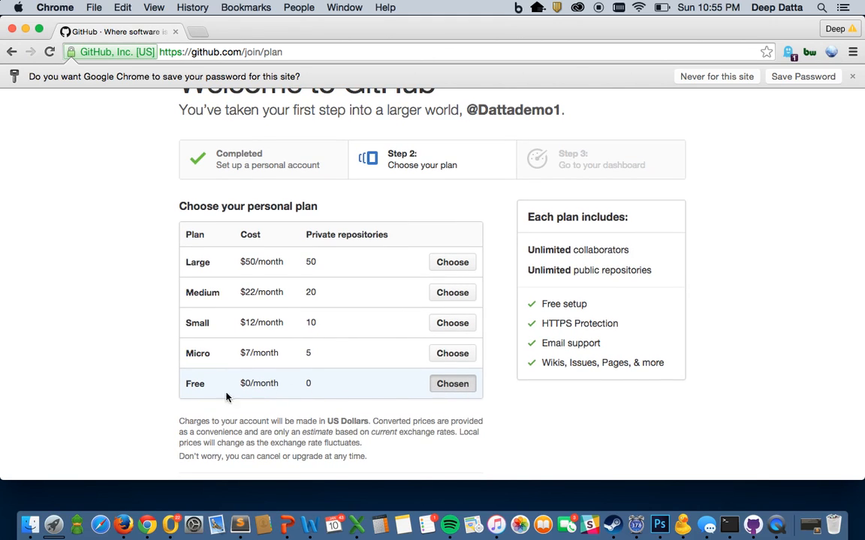
scroll(465, 384, "down", 2)
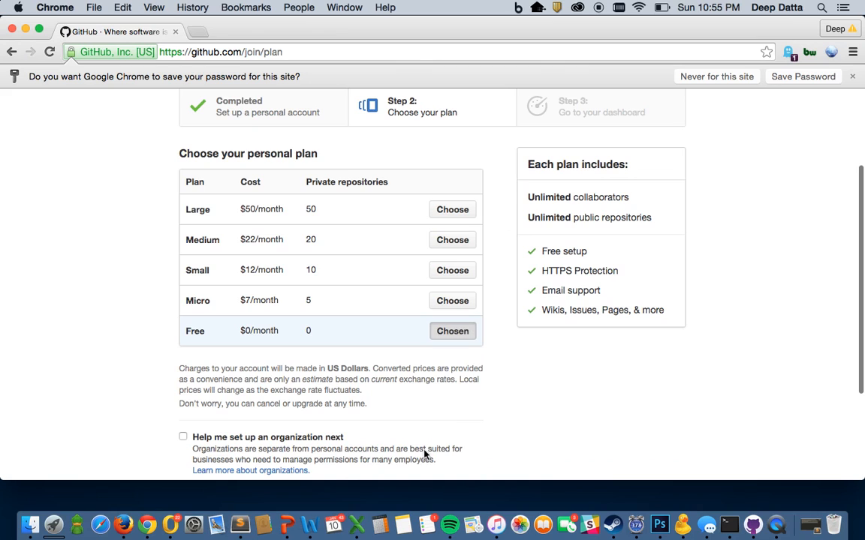
scroll(415, 448, "down", 2)
left_click(427, 460)
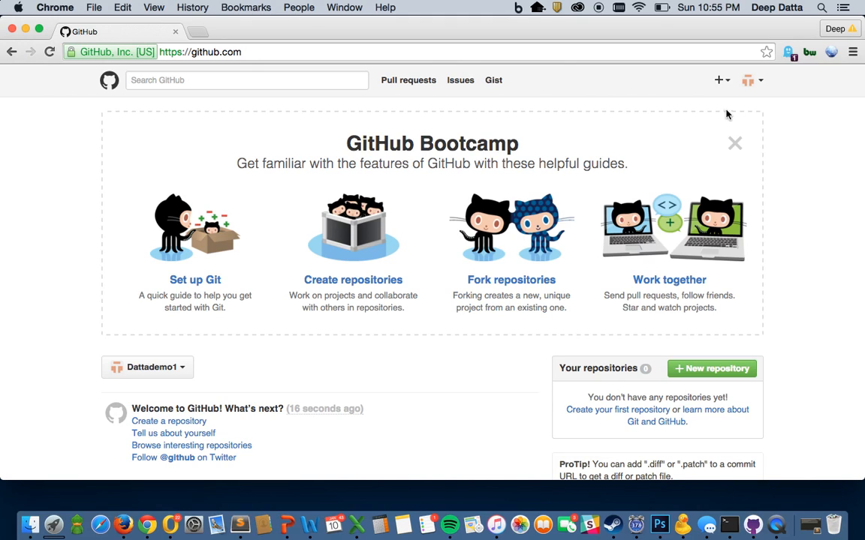
Step: From the new profile's Repositories tab, click New and hit the email-verification notice
left_click(762, 85)
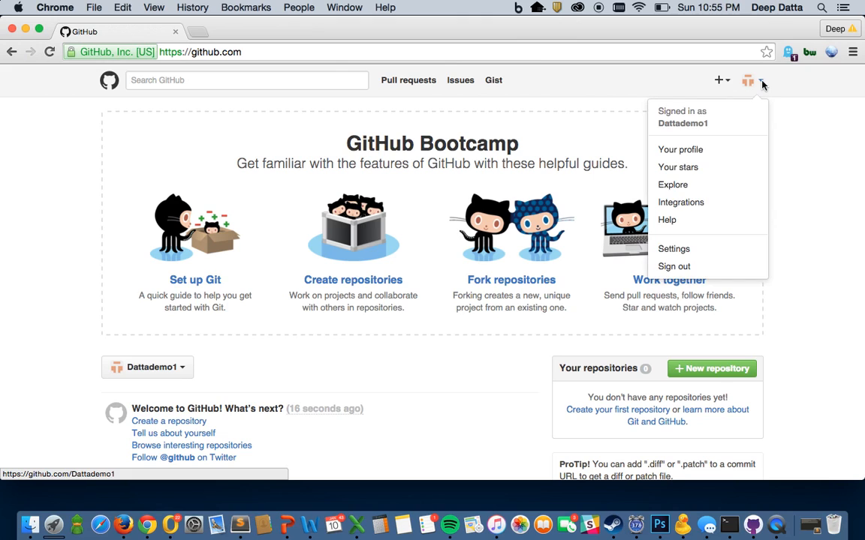
left_click(698, 149)
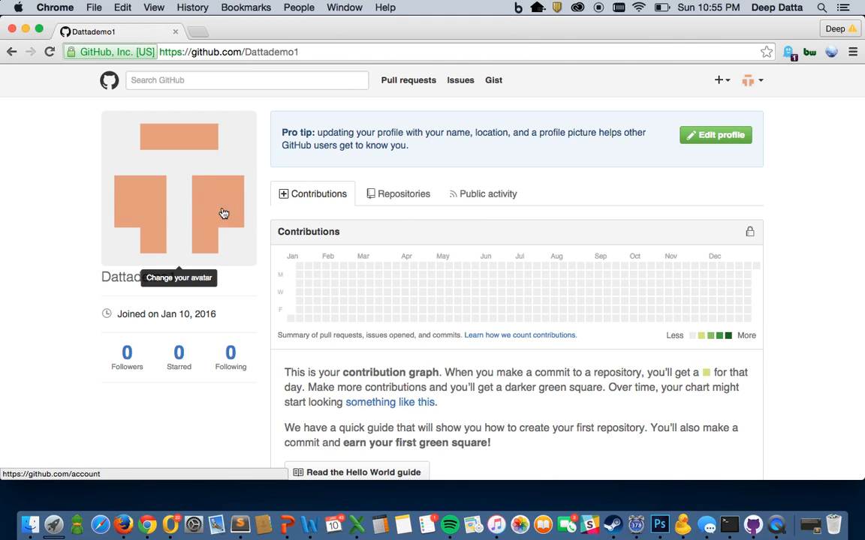
left_click(193, 189)
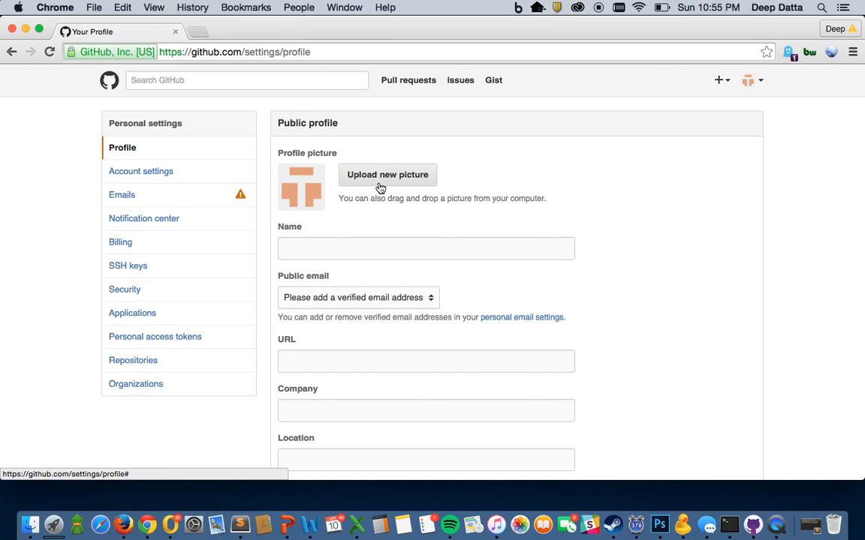
left_click(12, 52)
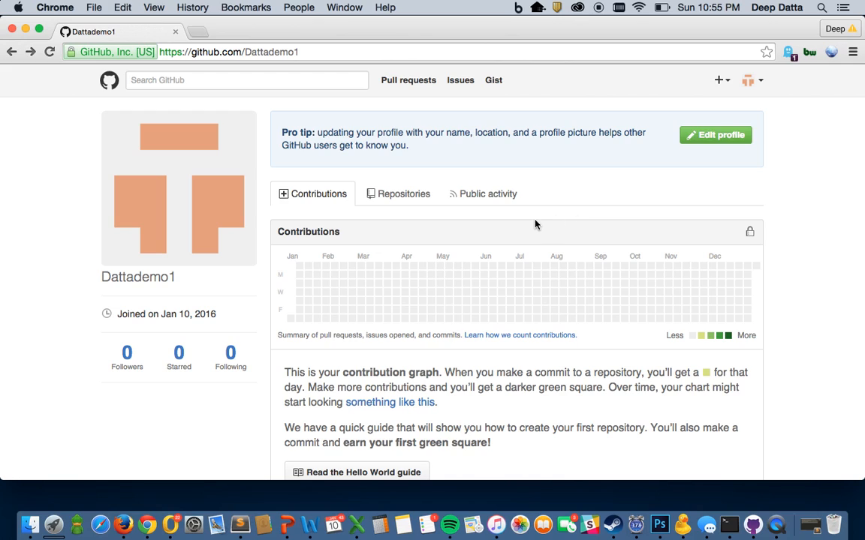
left_click(400, 198)
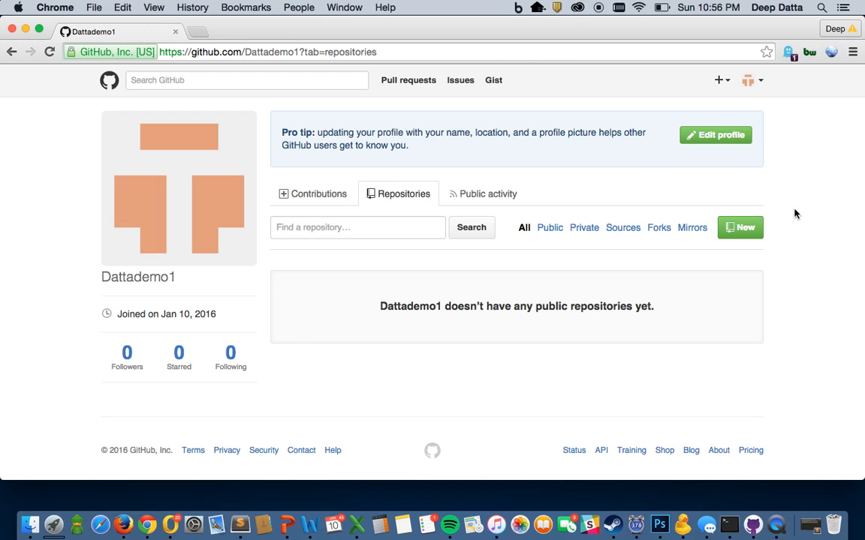
left_click(740, 228)
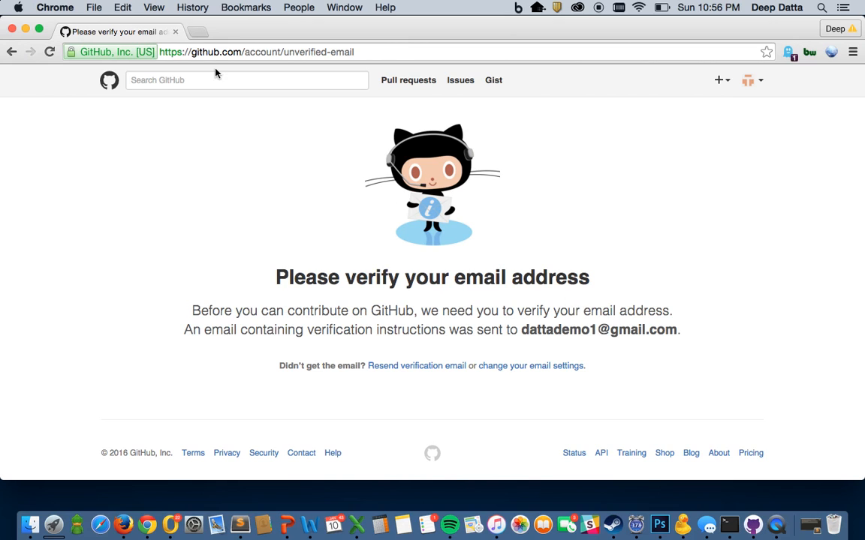
Step: In a new Gmail tab, open GitHub's message and follow its 'Verify email address' link
left_click(197, 31)
type("gmail.com")
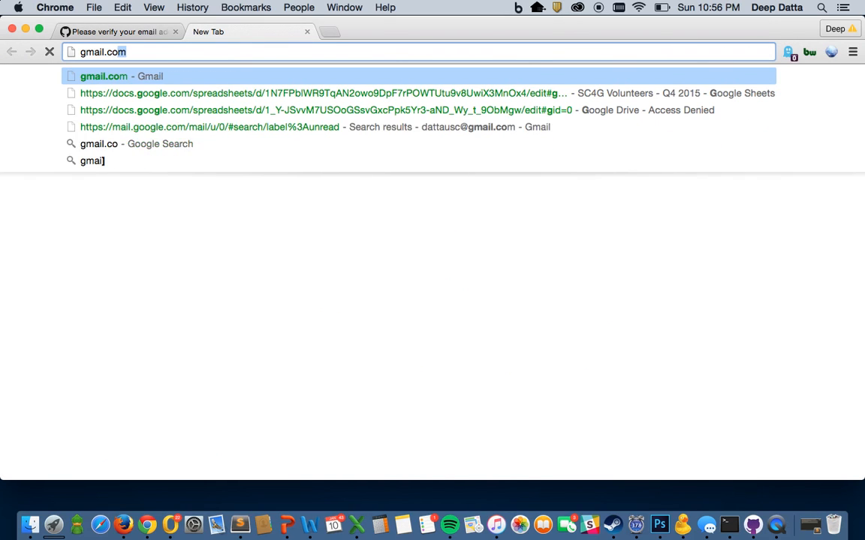
key("Return")
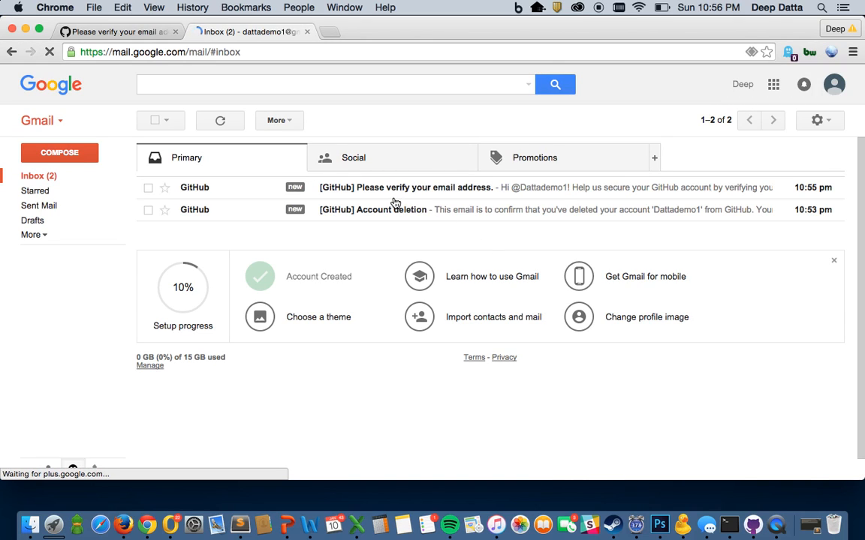
left_click(440, 190)
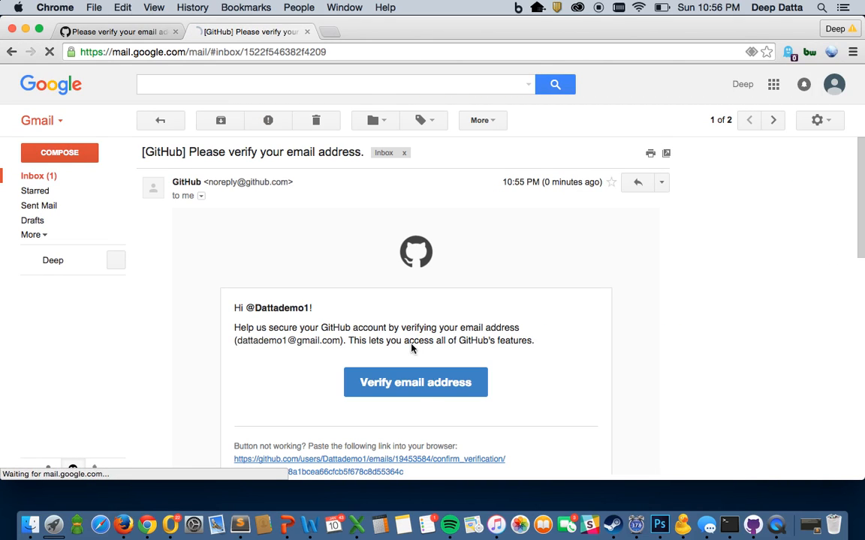
left_click(417, 393)
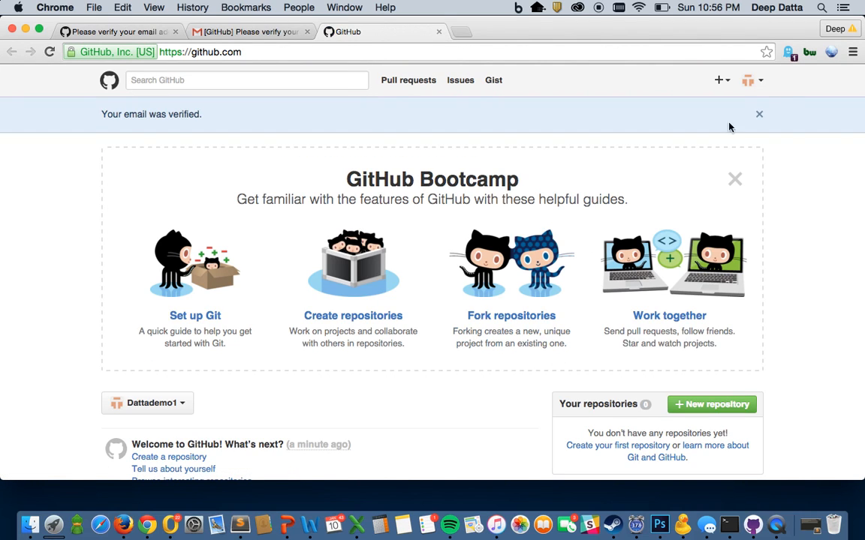
Step: Go to the profile's Repositories tab and press New
left_click(760, 85)
left_click(700, 158)
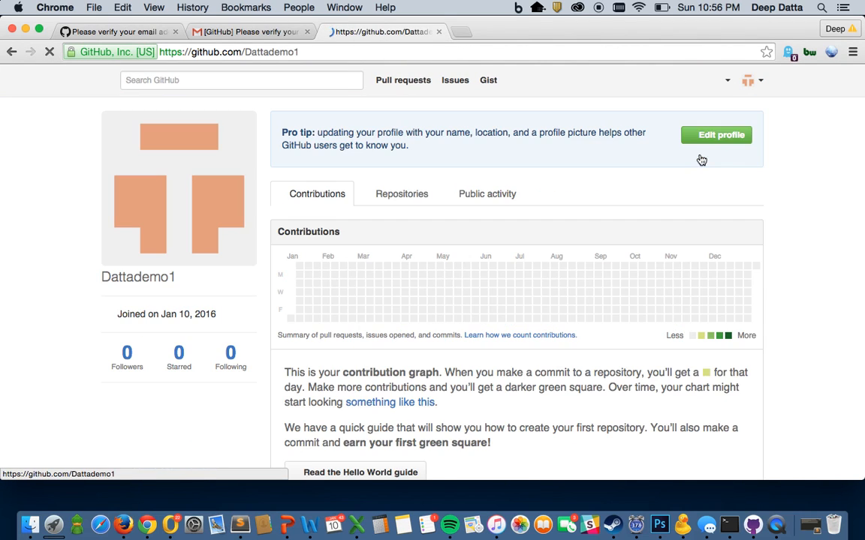
left_click(421, 195)
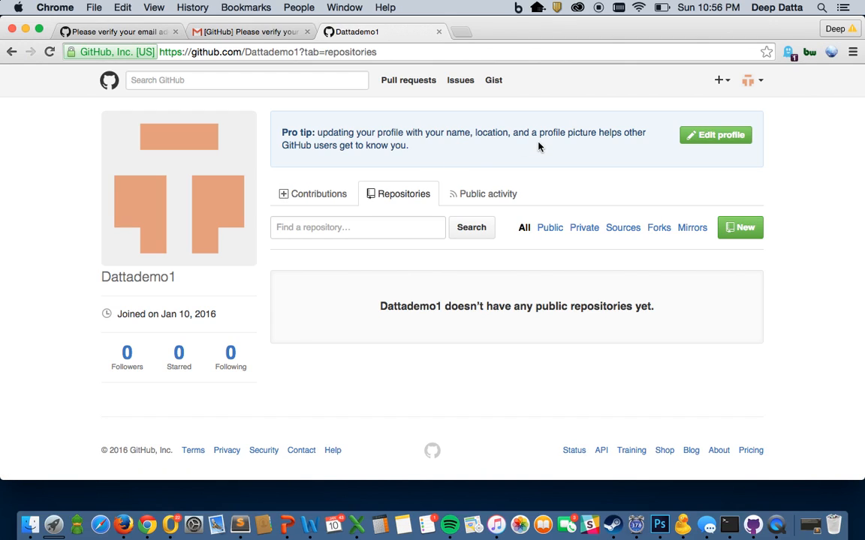
left_click(743, 228)
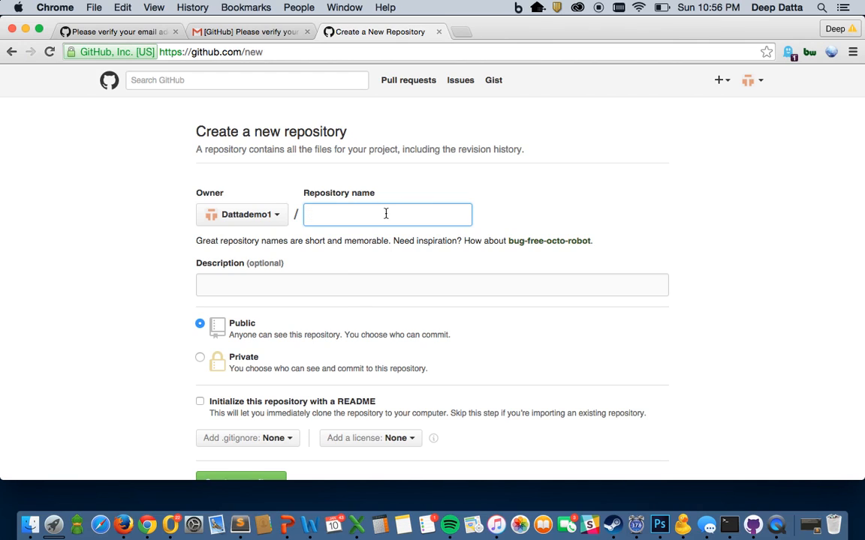
Step: Name the repository dattademo1.github.io and create it as public
type("dattademo1")
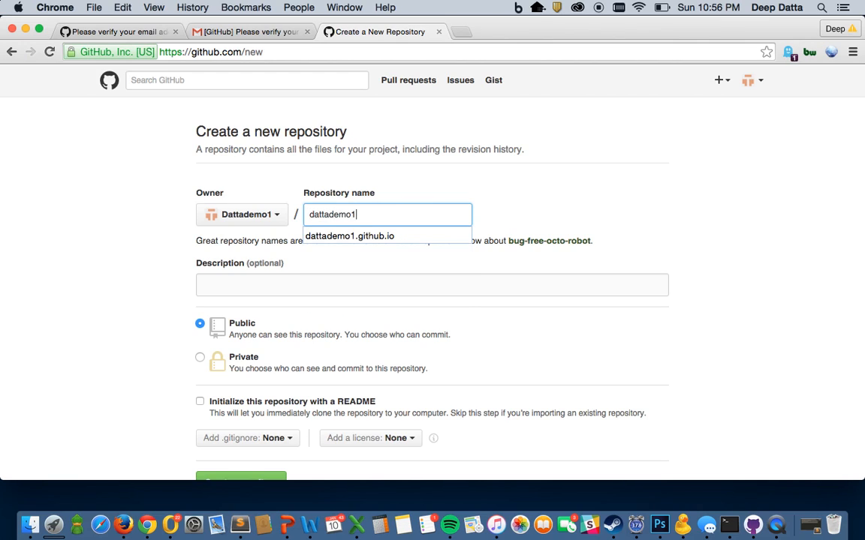
type(".github.io")
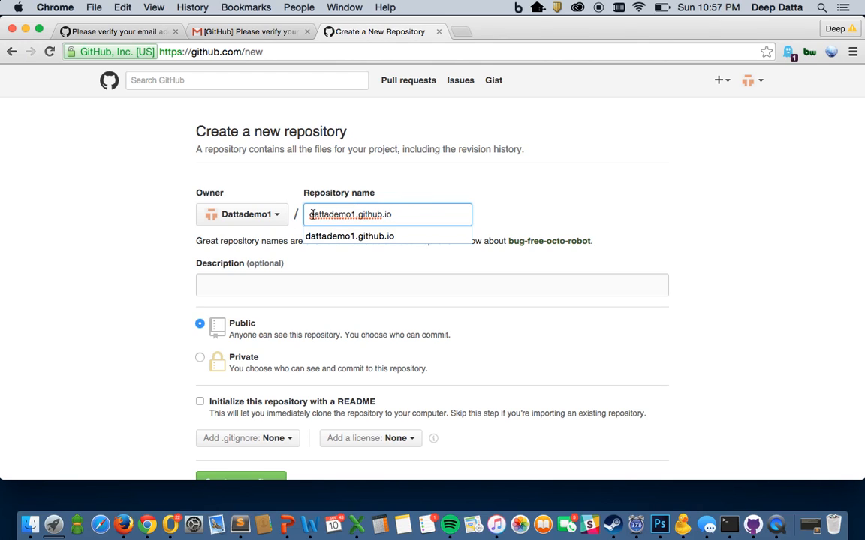
left_click_drag(309, 217, 355, 217)
left_click(385, 215)
scroll(497, 180, "down", 3)
left_click(264, 406)
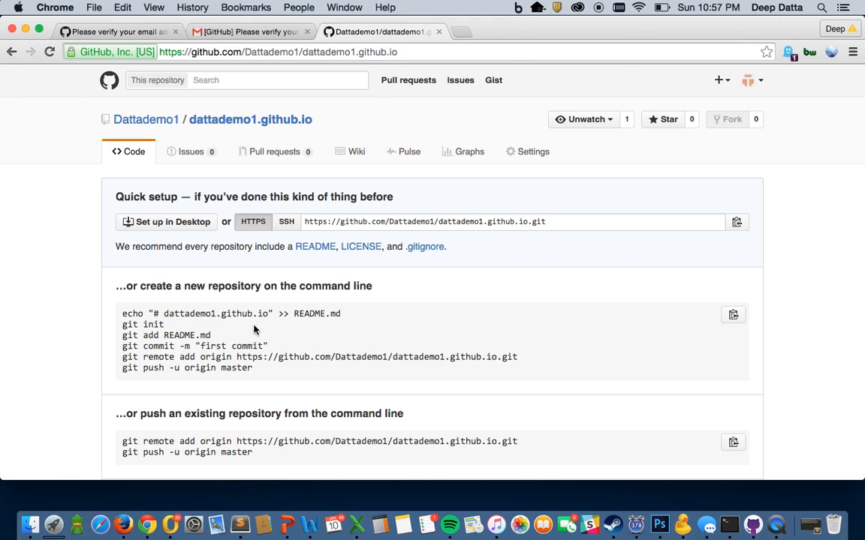
Step: Select the 'git remote add origin' setup command, then choose Set up in Desktop
left_click_drag(196, 313, 415, 355)
triple_click(415, 356)
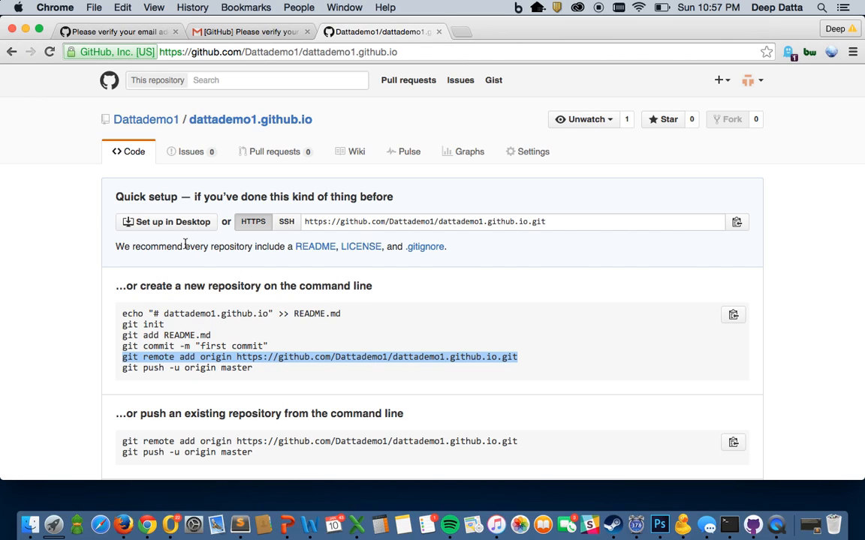
left_click(164, 224)
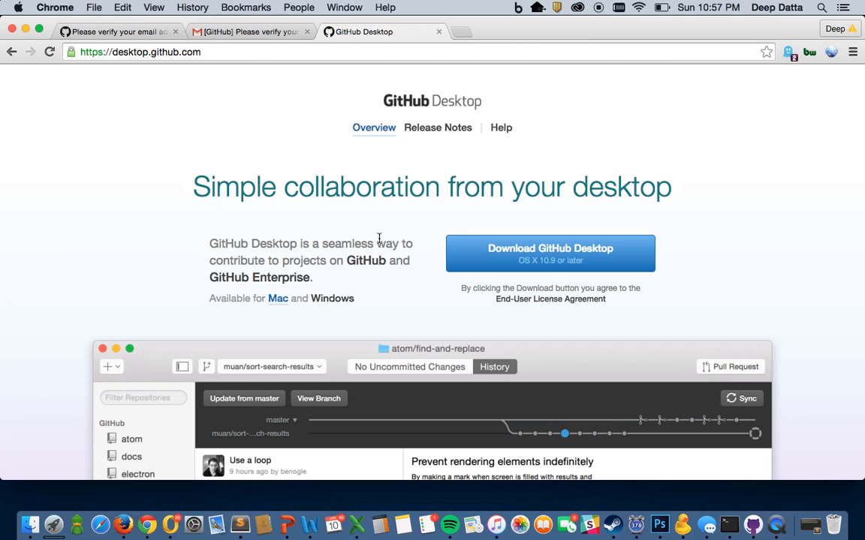
Step: Download GitHub Desktop and open the downloaded zip to expand it
left_click(565, 253)
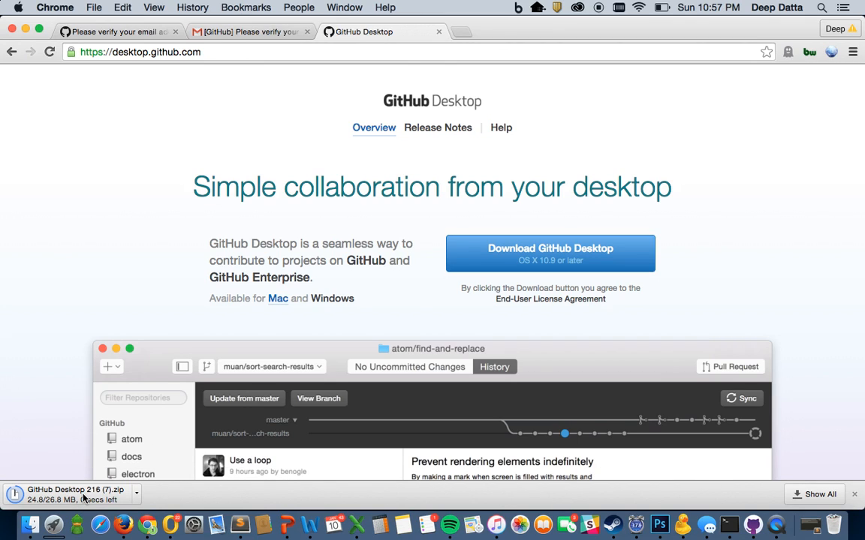
left_click(60, 493)
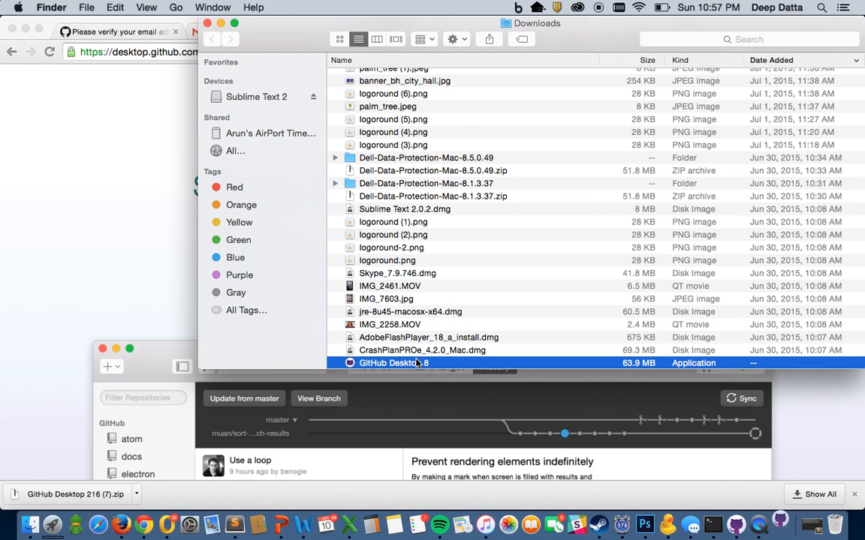
Step: Launch GitHub Desktop 8 from Downloads, approving it and choosing Do Not Move
double_click(416, 363)
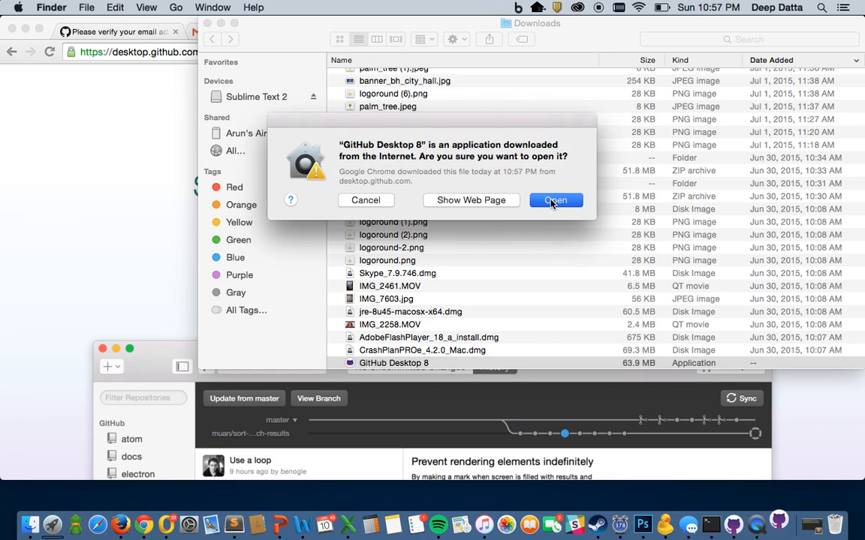
left_click(554, 200)
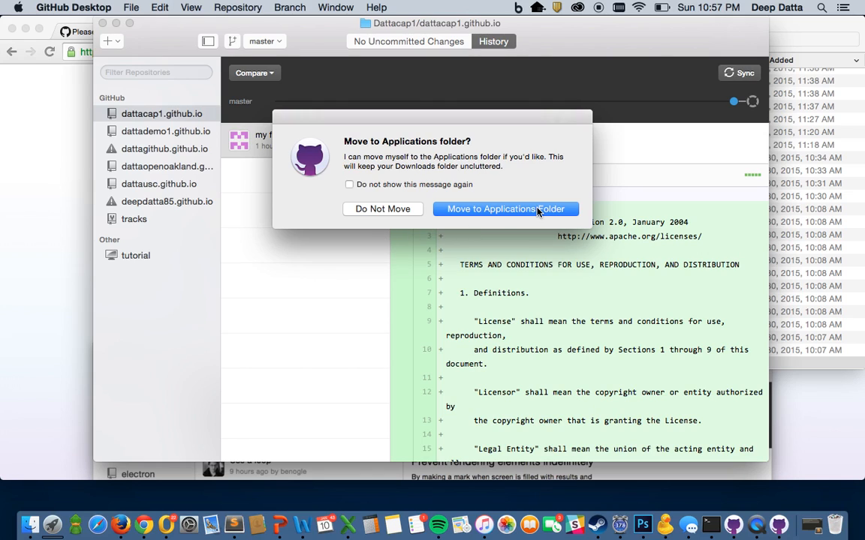
left_click(415, 211)
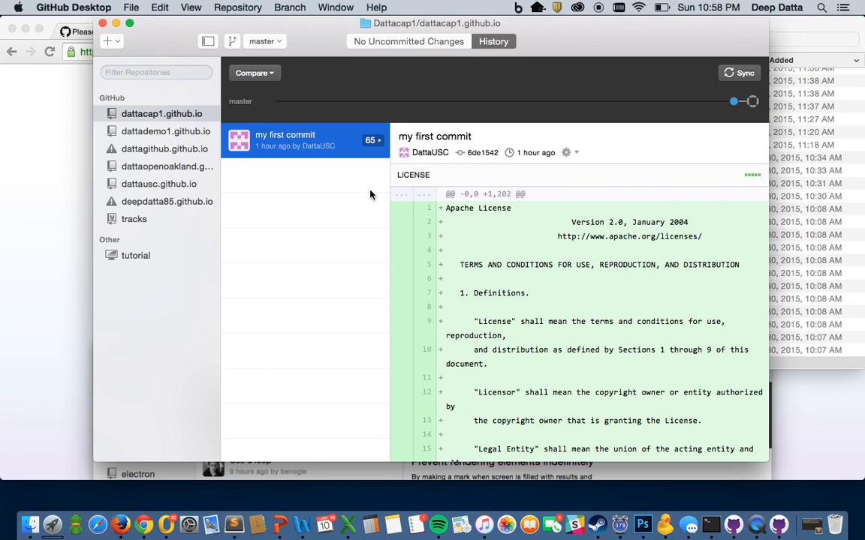
left_click(96, 7)
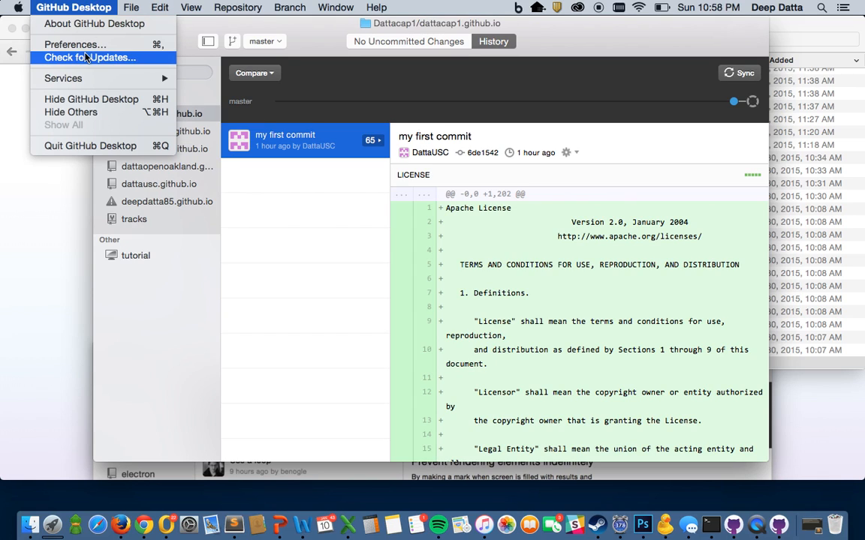
Step: Sign in to GitHub Desktop's Accounts preferences with the new account's username and password, then return to Chrome
left_click(83, 45)
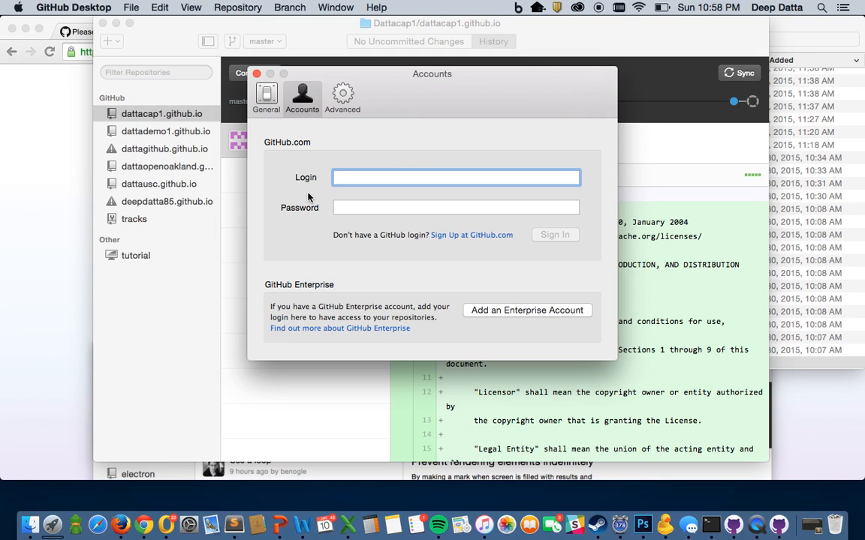
left_click(266, 96)
left_click(302, 96)
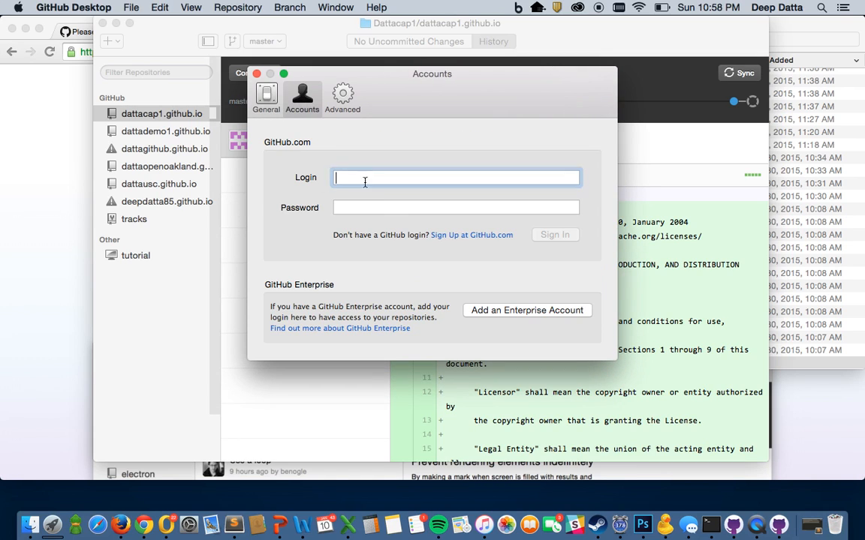
type("Dattademo1")
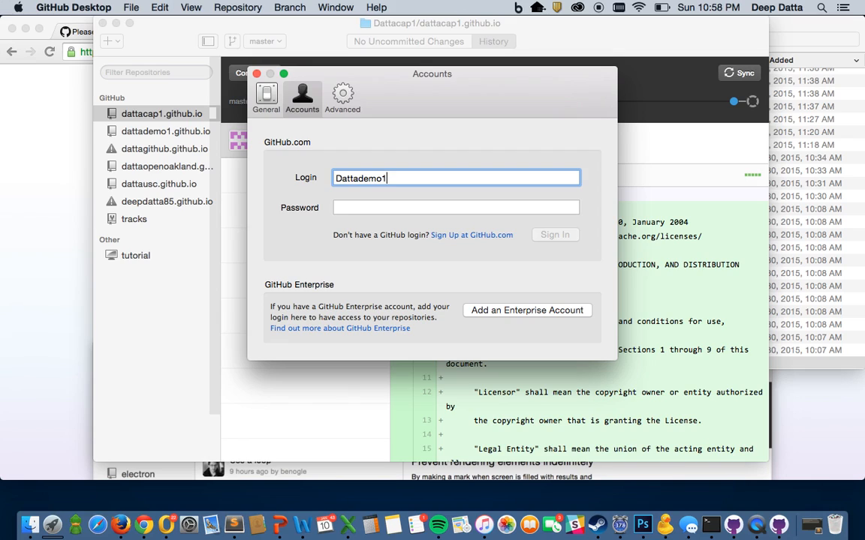
key("Tab")
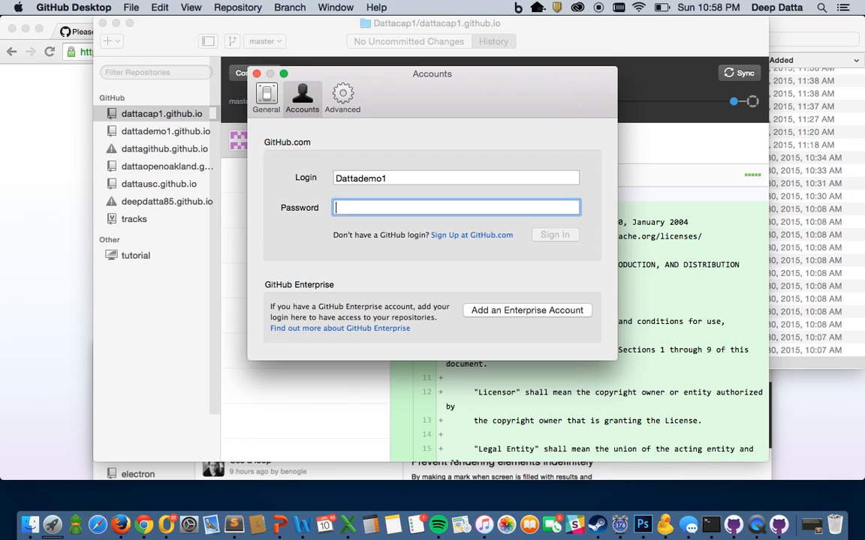
type("*********")
key("Return")
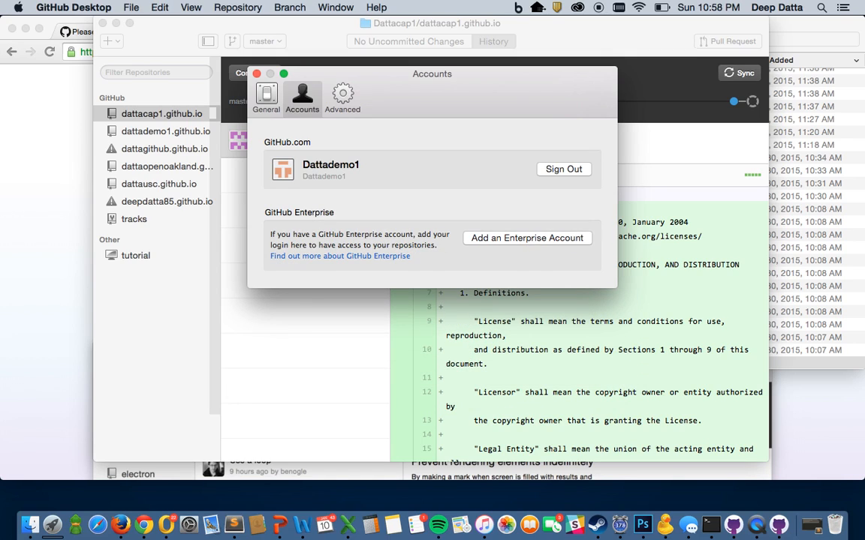
left_click(39, 162)
left_click(221, 51)
Step: Load github.com and open the empty dattademo1.github.io repository from the profile page
type("github.om")
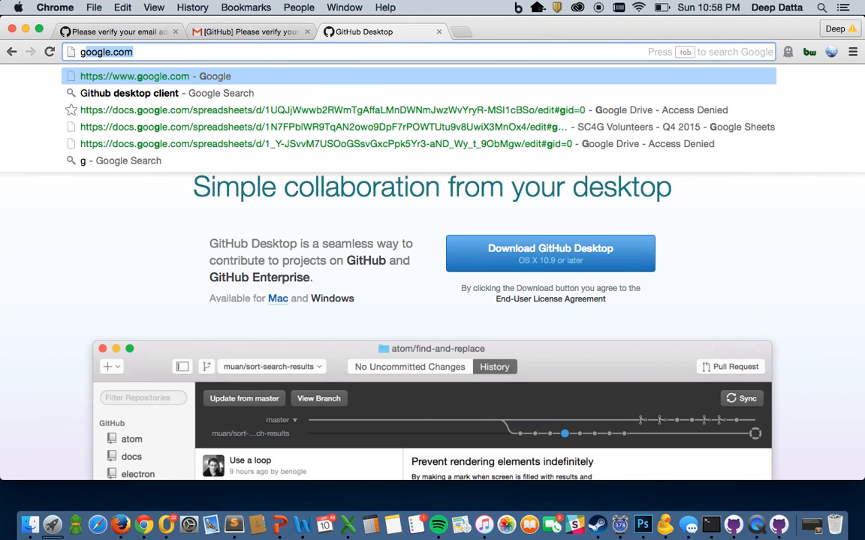
key("BackSpace")
key("BackSpace")
type("com")
key("Return")
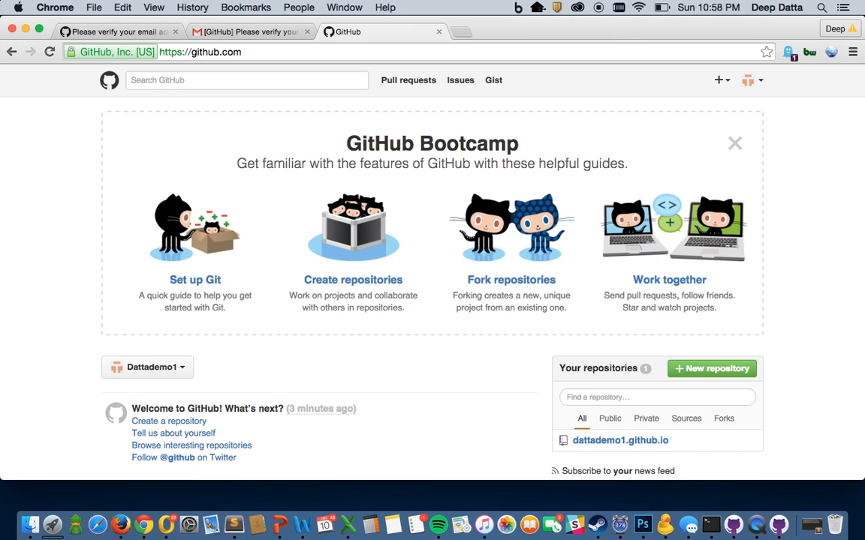
left_click(751, 82)
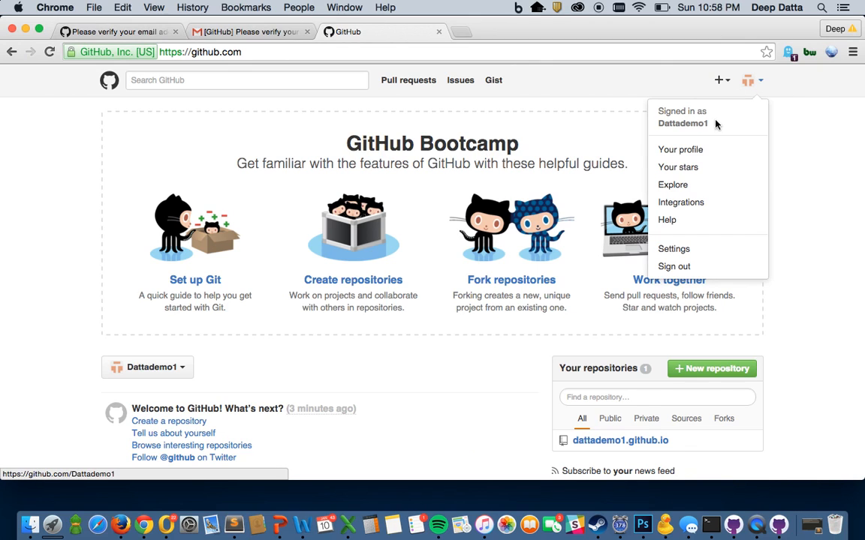
left_click(689, 150)
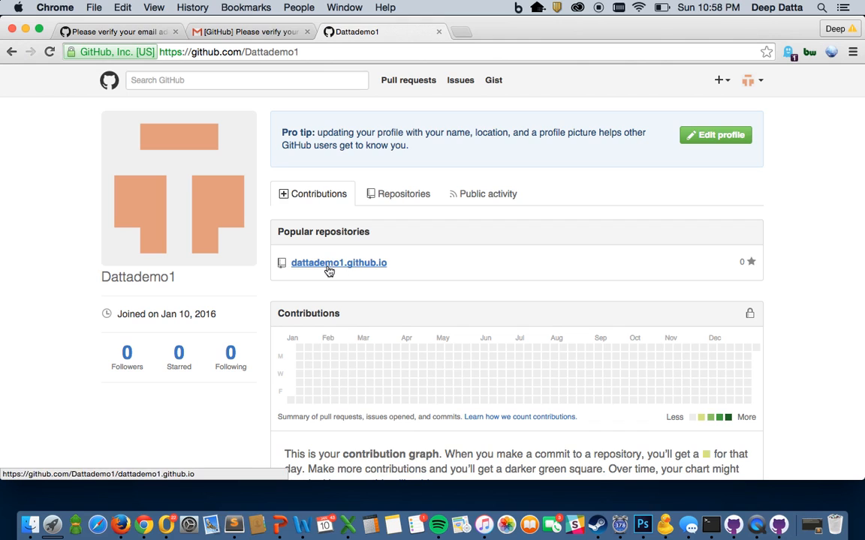
left_click(328, 269)
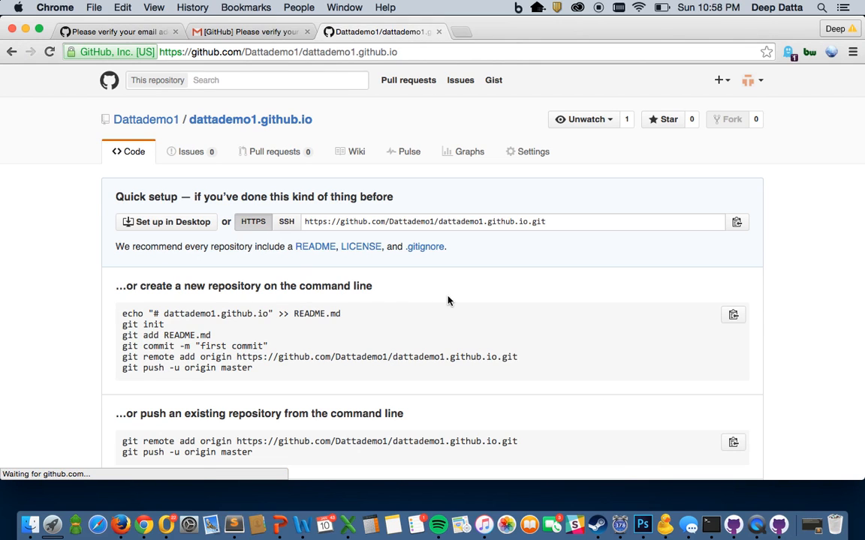
scroll(399, 288, "down", 2)
scroll(399, 288, "up", 2)
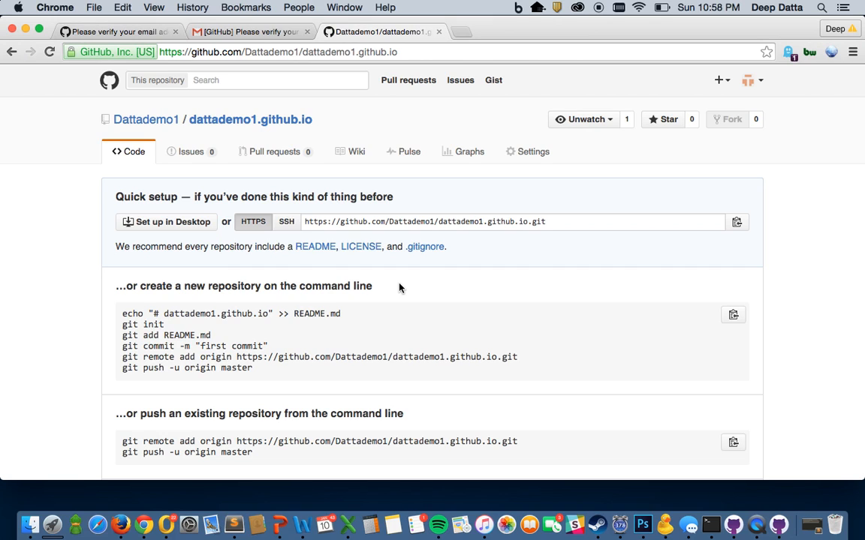
Step: Launch GitHub Desktop from the repository page and clone dattademo1.github.io into the Desktop folder
left_click(175, 224)
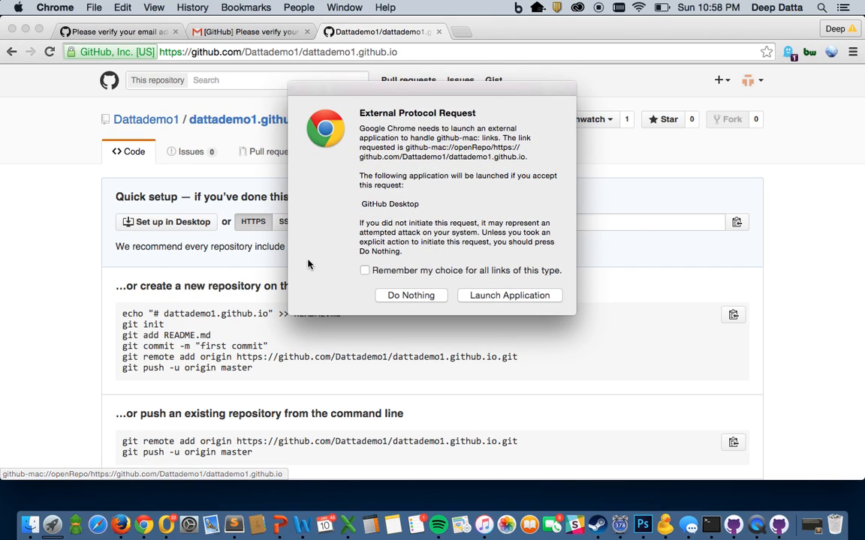
left_click(496, 296)
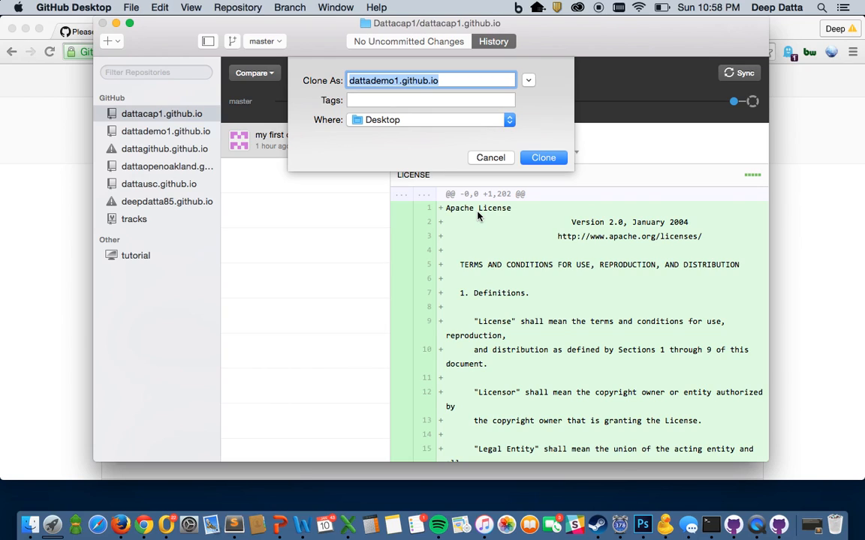
left_click(430, 122)
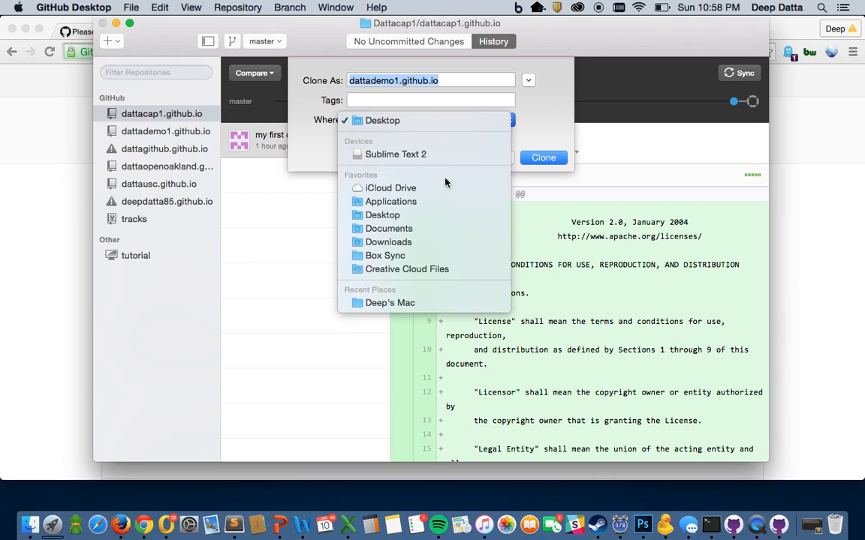
left_click(440, 122)
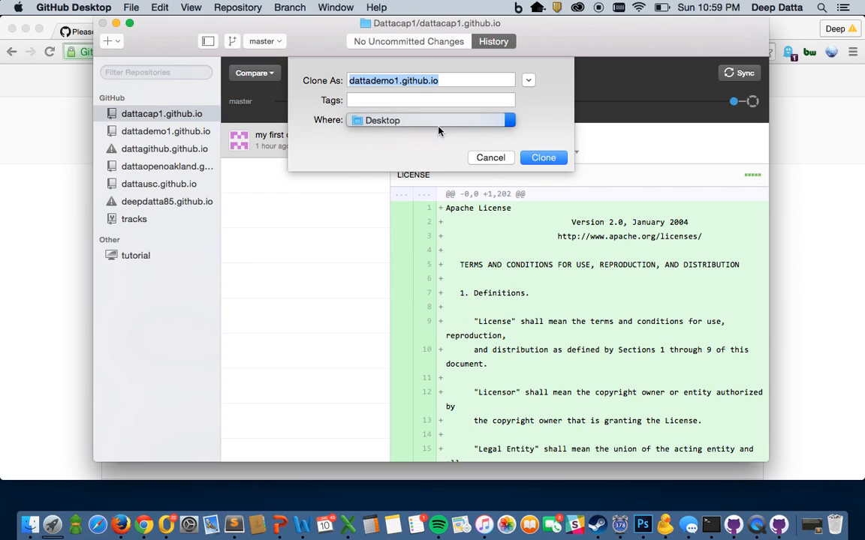
left_click(544, 159)
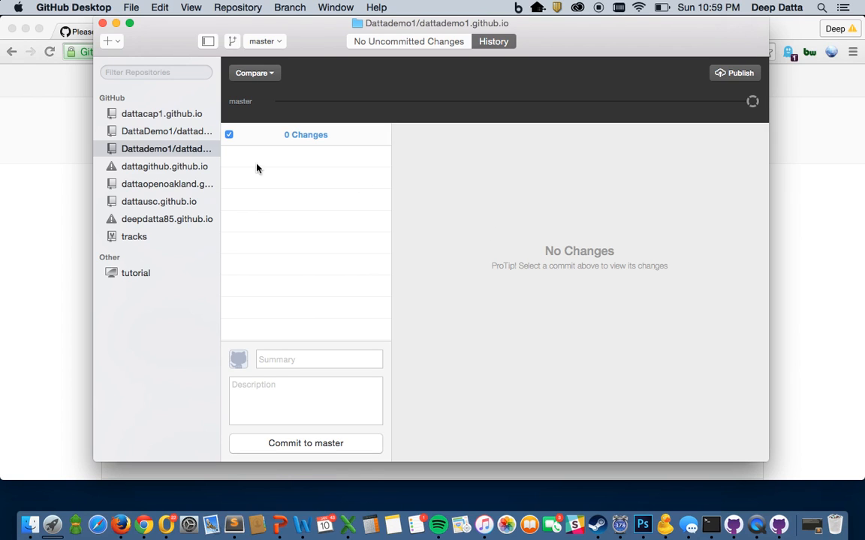
left_click(57, 107)
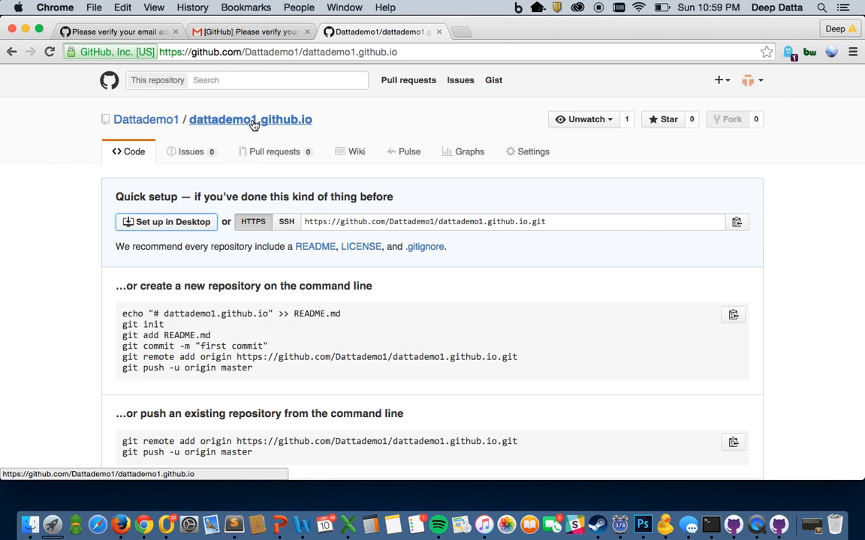
Step: Minimize the open windows and open the cloned dattademo1.github.io folder in Finder
left_click(26, 28)
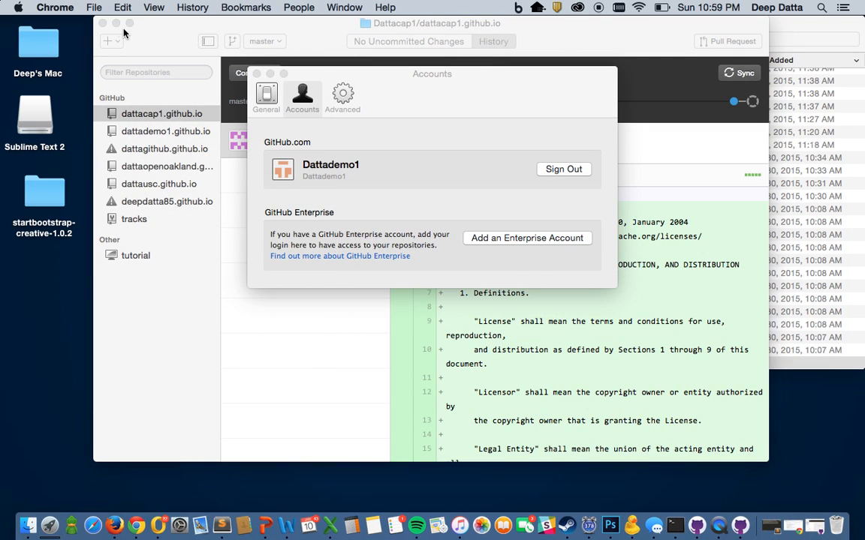
left_click(116, 23)
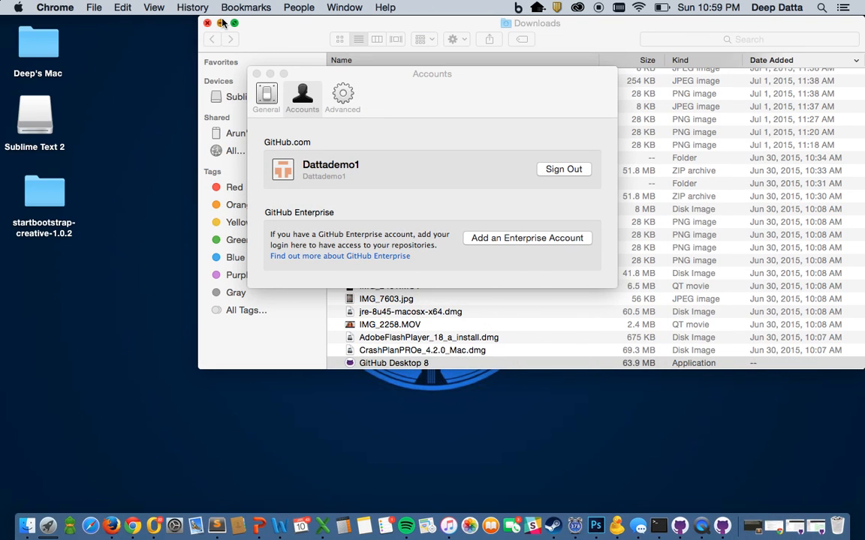
left_click(222, 23)
left_click(834, 47)
left_click_drag(833, 47, 56, 283)
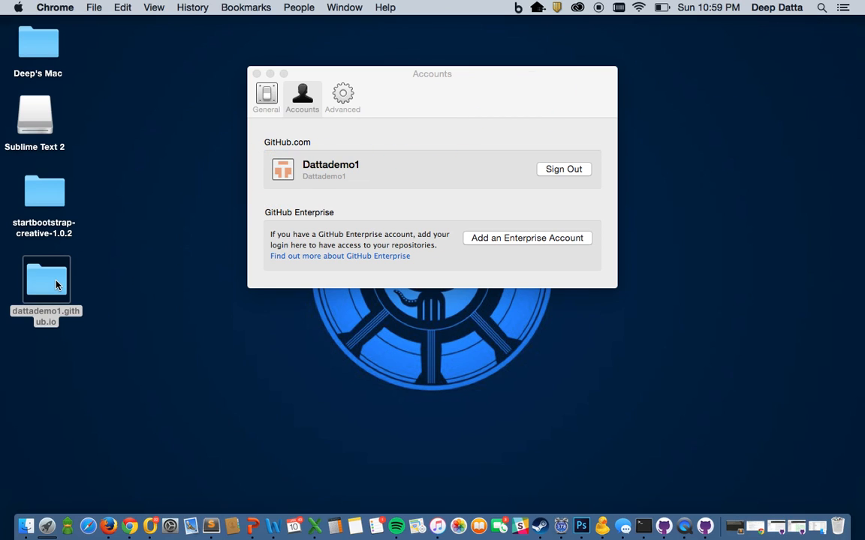
double_click(56, 284)
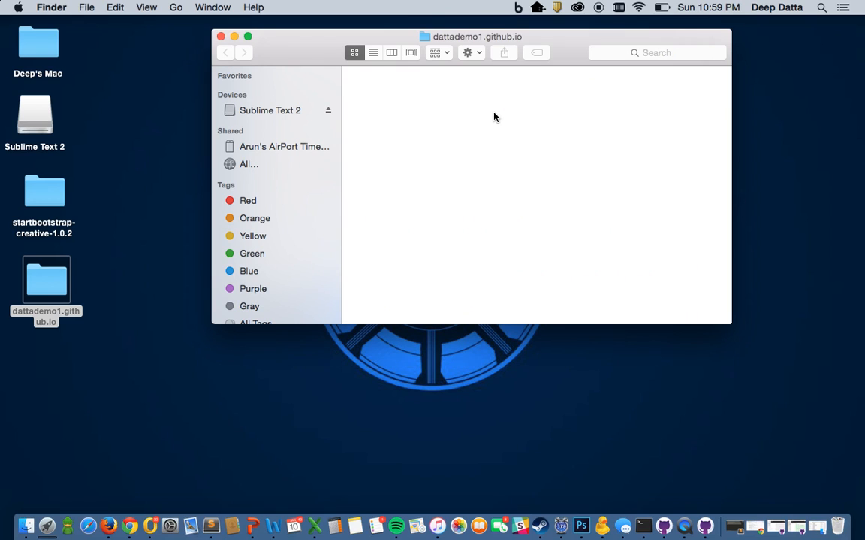
Step: Copy all nine startbootstrap-creative-1.0.2 files and folders into the dattademo1.github.io folder
double_click(48, 180)
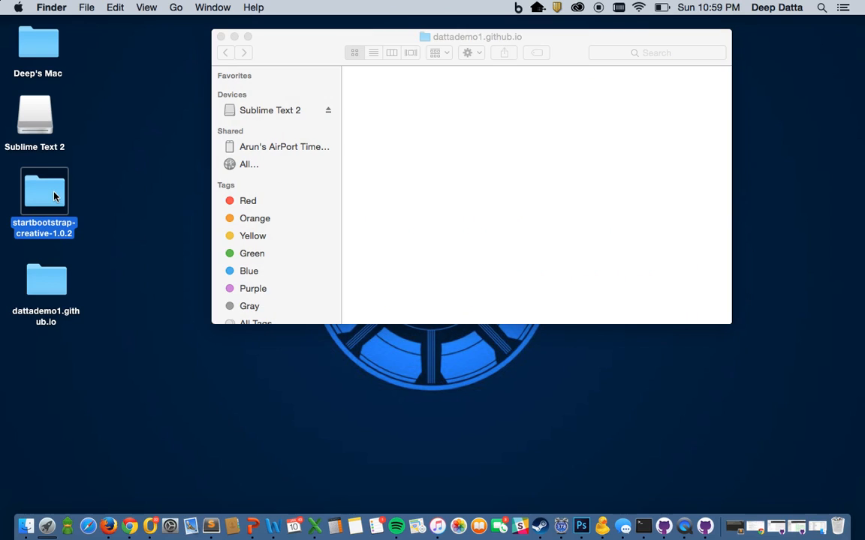
left_click_drag(367, 102, 691, 304)
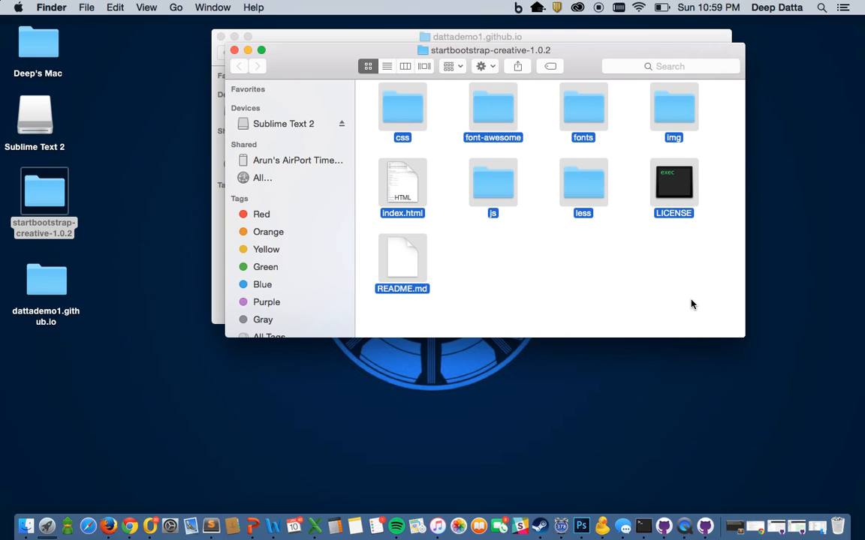
left_click(571, 38)
key("super+v")
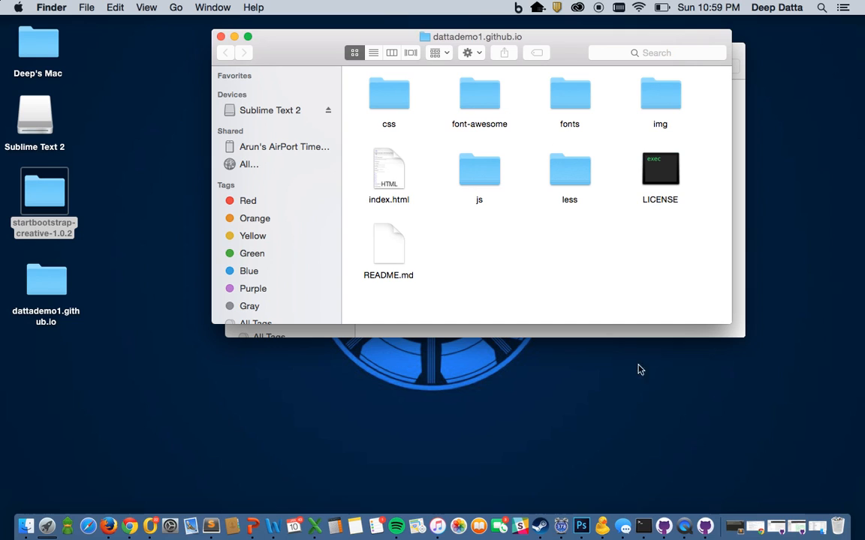
left_click(705, 527)
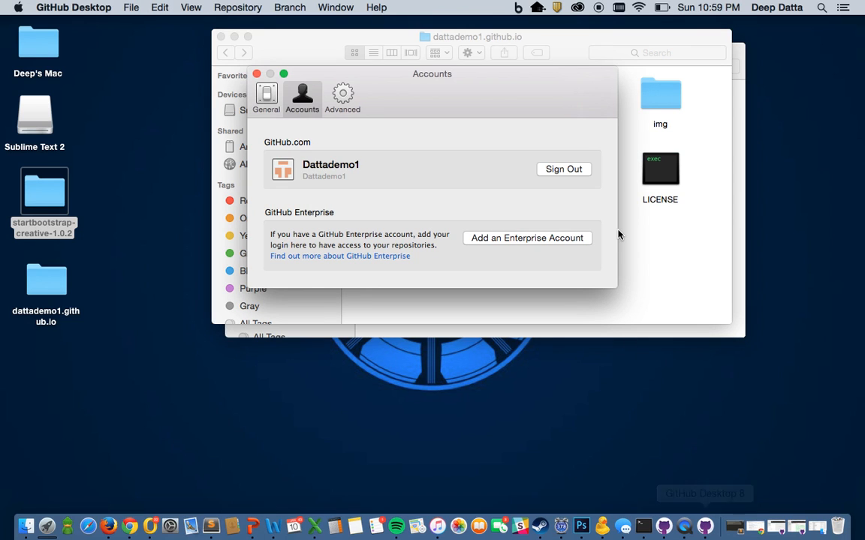
Step: Restore the dattademo1.github.io repository window and enter 'my first commit' as the commit summary
left_click(797, 528)
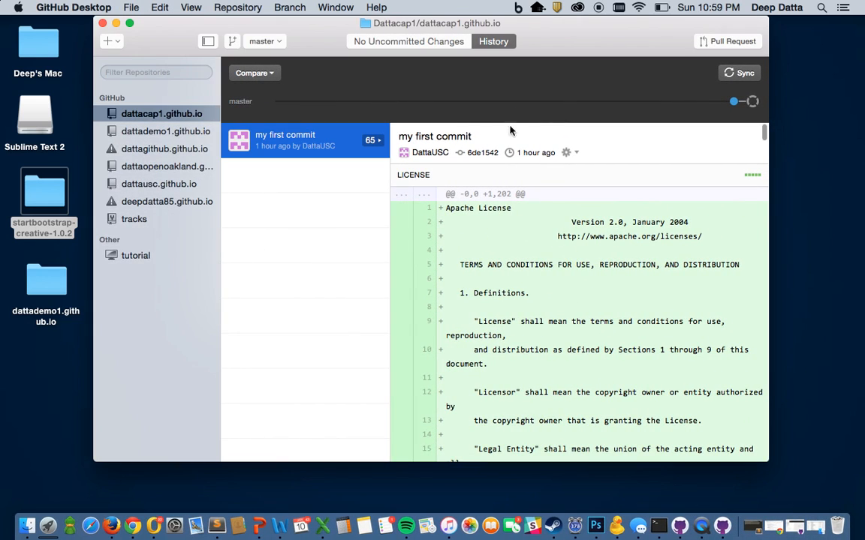
left_click(774, 527)
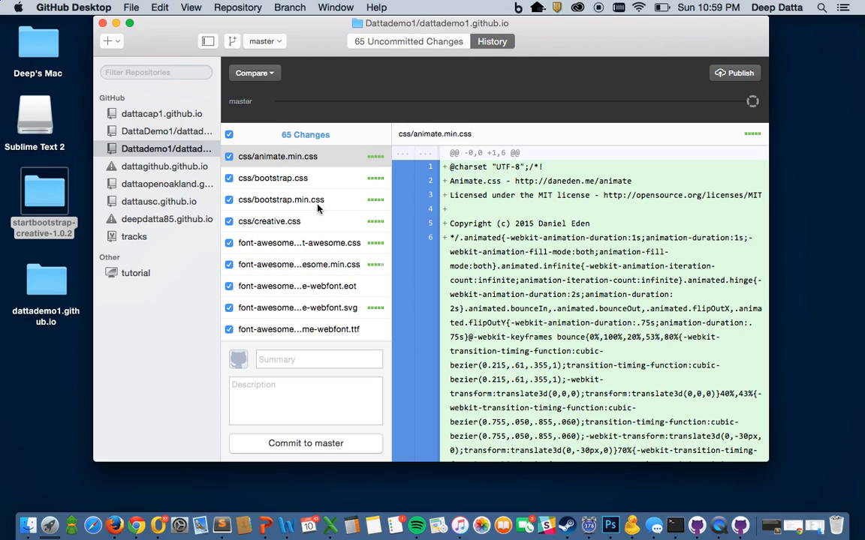
left_click(301, 361)
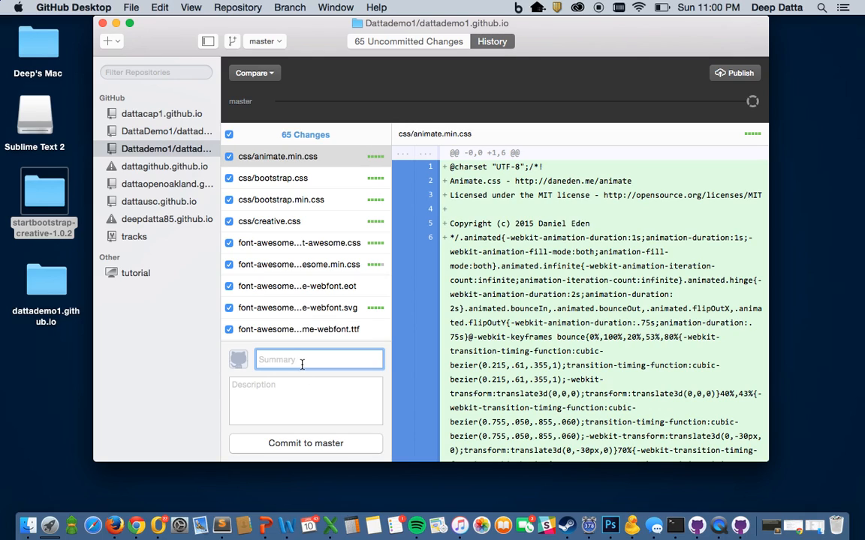
type("my first commit")
Step: Commit 'my first commit' to master, then Publish and Sync the repository to GitHub
left_click(290, 445)
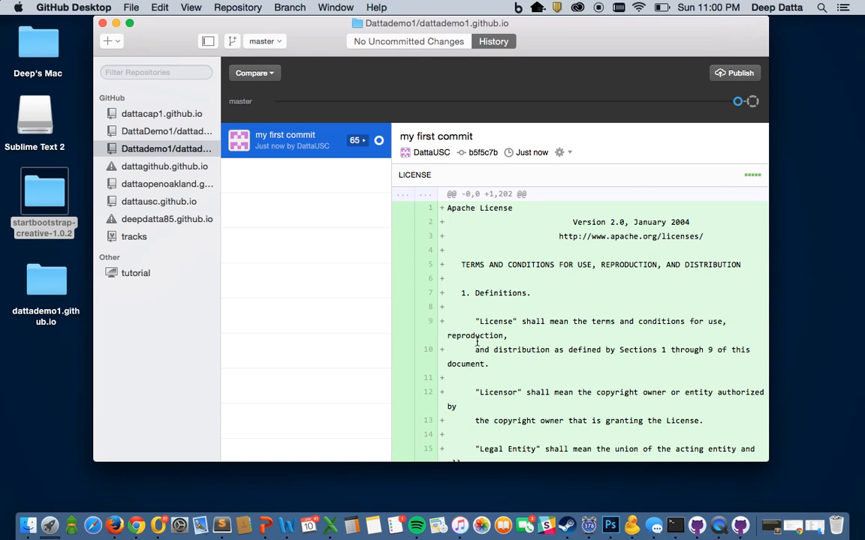
left_click(731, 75)
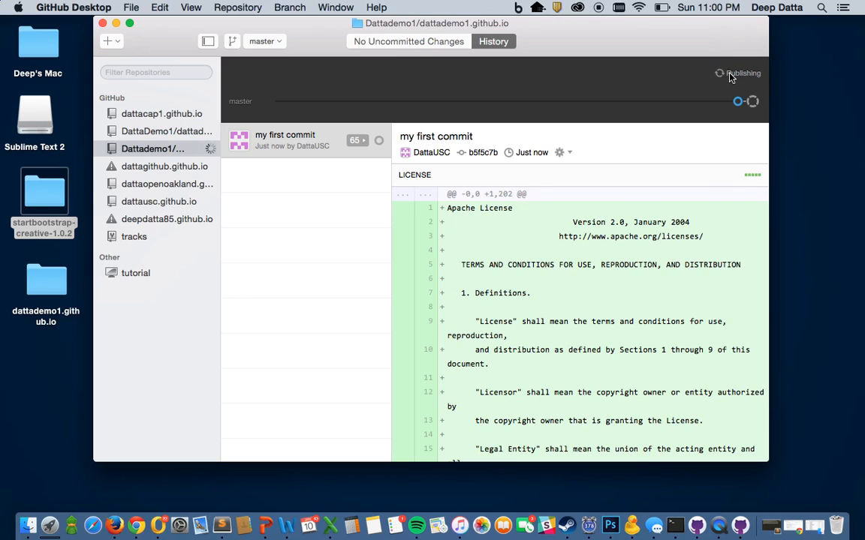
left_click(737, 75)
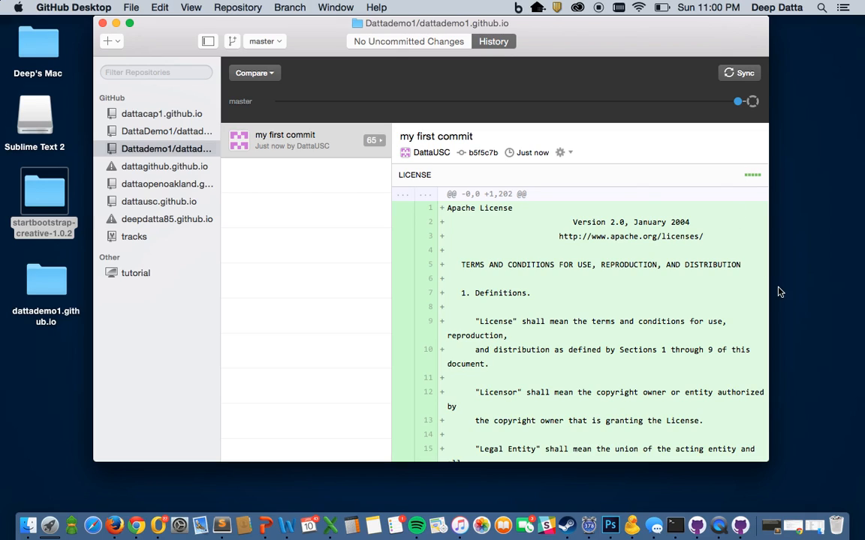
Step: Reload the dattademo1.github.io repository page to confirm the committed files, select its name, and open a new tab
left_click(794, 527)
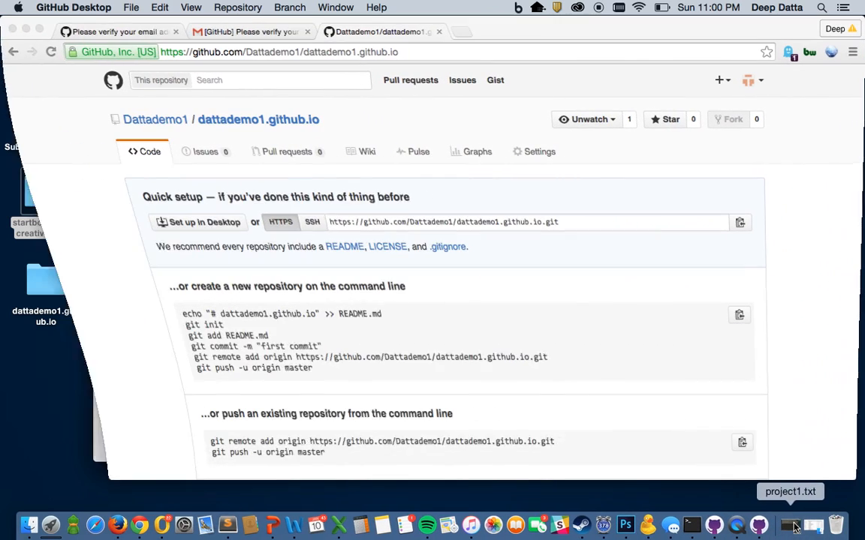
left_click(292, 124)
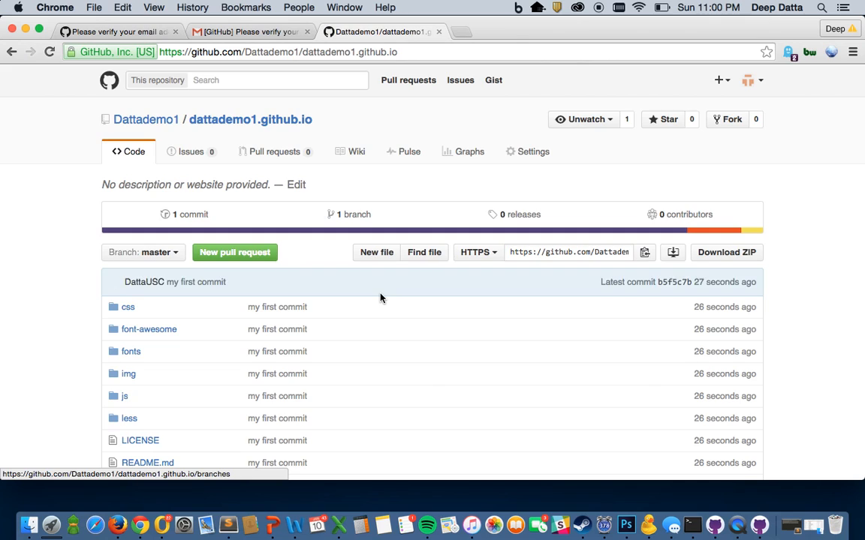
scroll(379, 296, "down", 3)
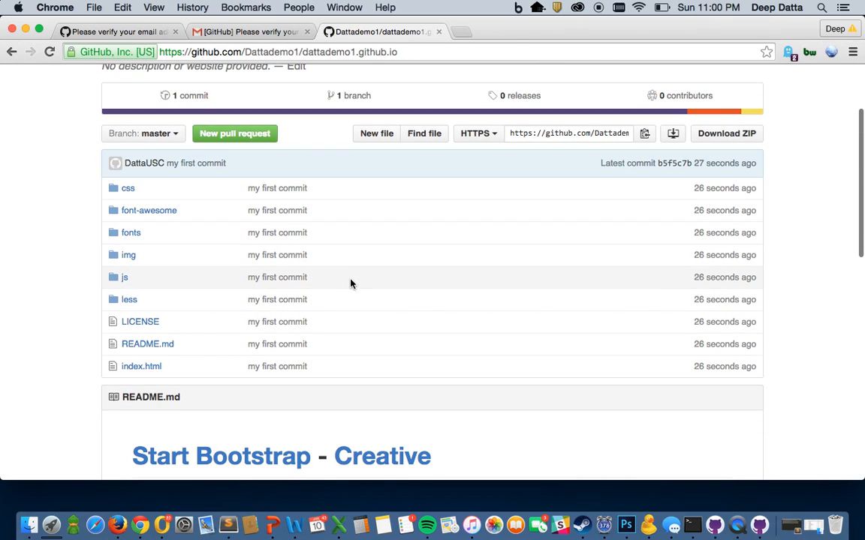
scroll(351, 284, "up", 3)
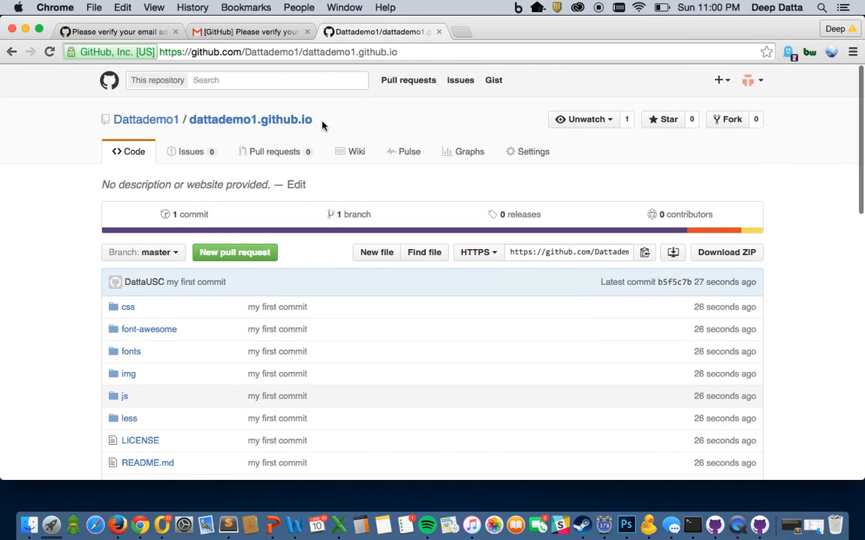
left_click_drag(322, 125, 192, 126)
key("super+c")
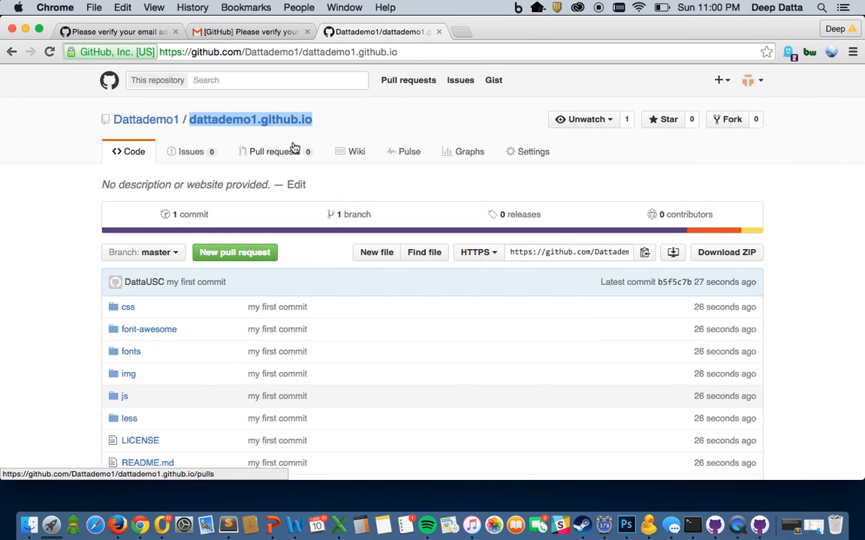
left_click(462, 32)
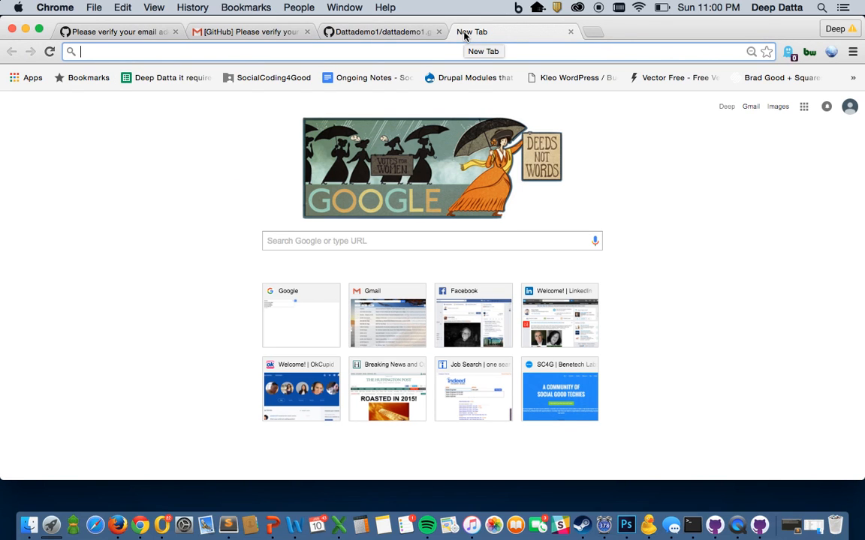
Step: Load dattademo1.github.io and scroll through the live Creative theme site
key("super+v")
key("Return")
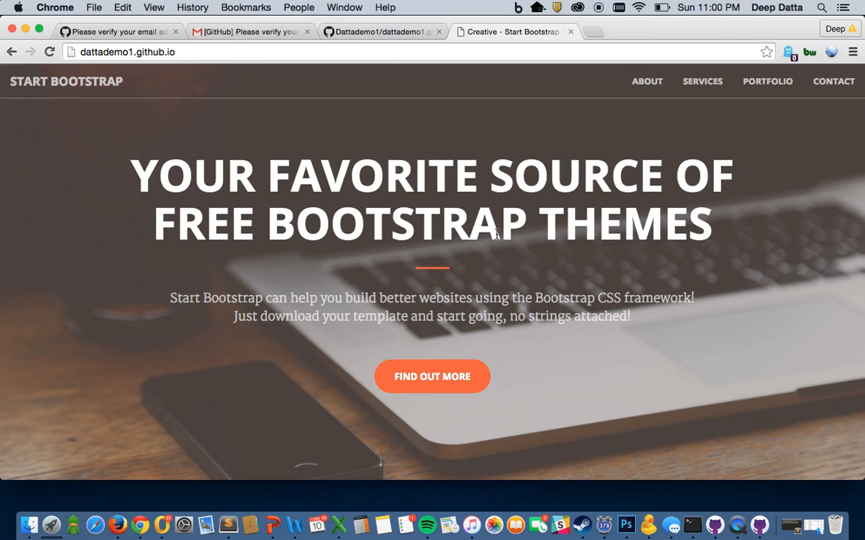
scroll(496, 279, "down", 20)
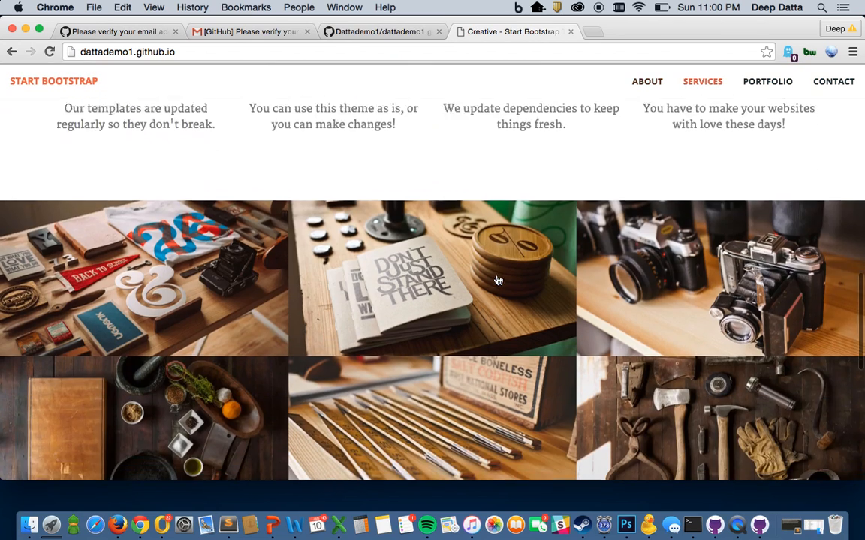
scroll(496, 277, "up", 20)
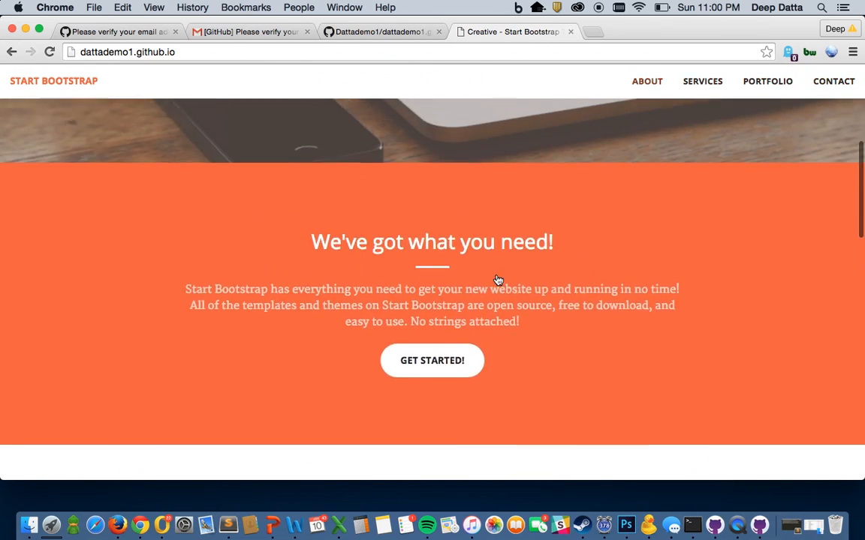
scroll(496, 279, "down", 1)
scroll(496, 279, "up", 1)
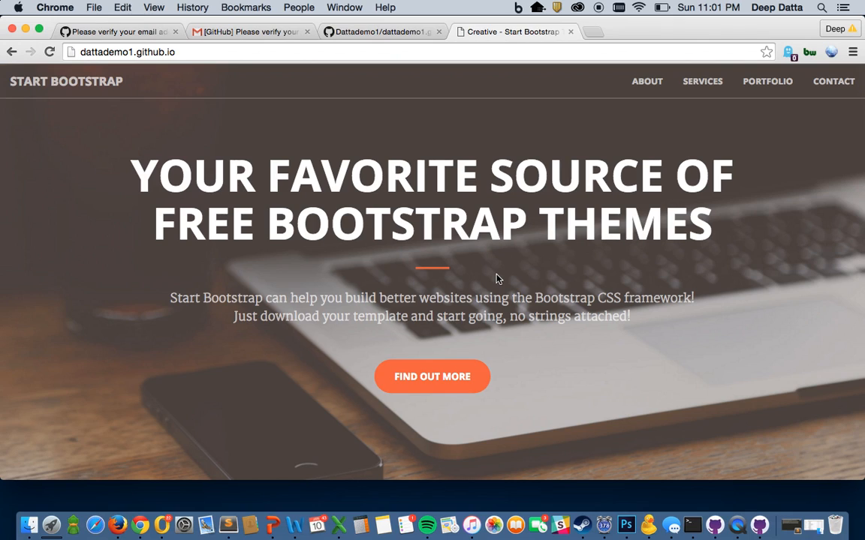
right_click(737, 525)
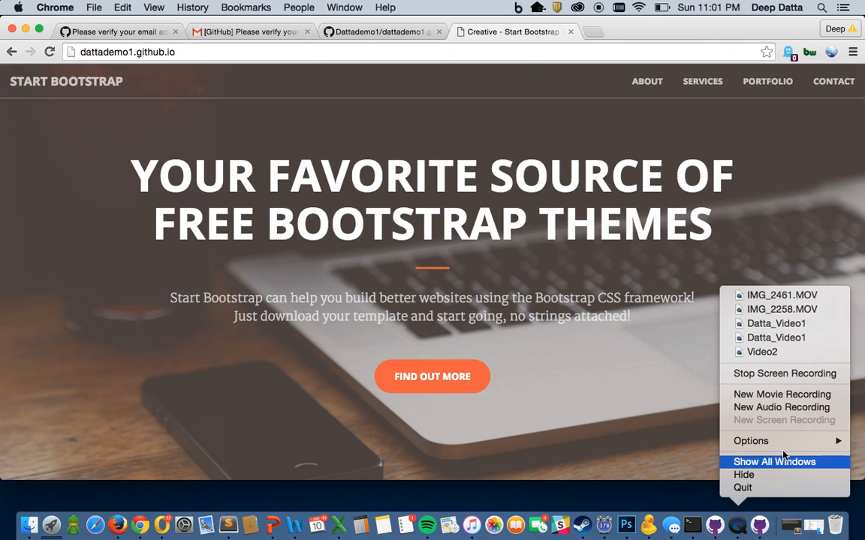
left_click(794, 345)
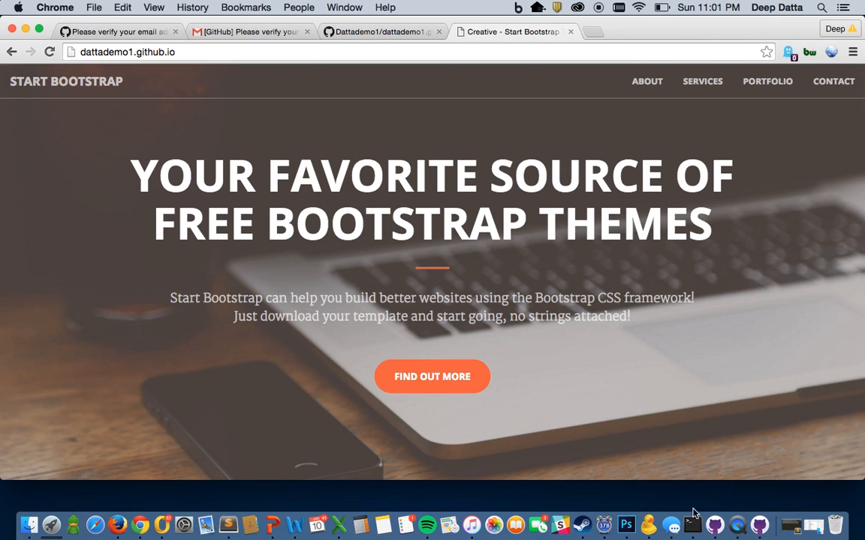